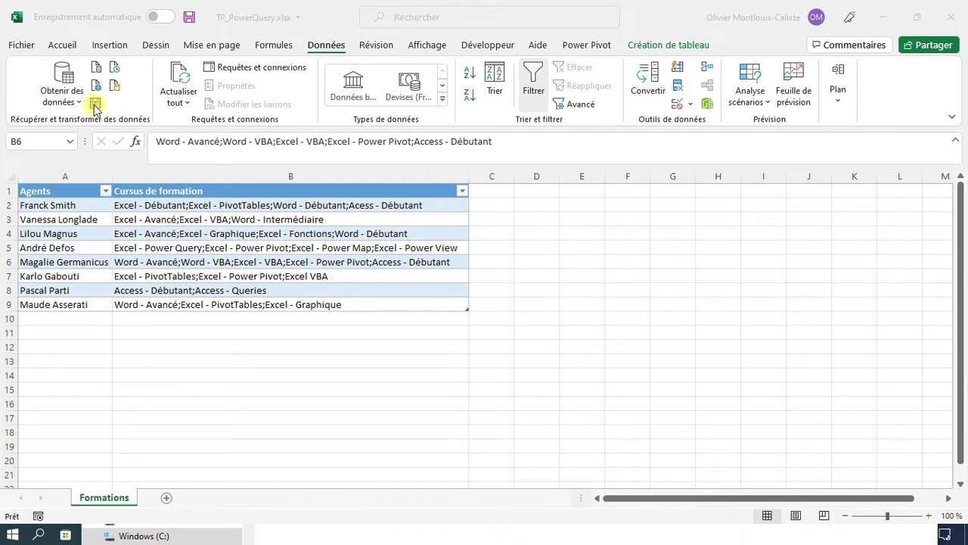
- Confirm the table is named Formations and load it into the Power Query Editor from Table/Range
{"action": "left_click", "coordinate": [83, 212]}
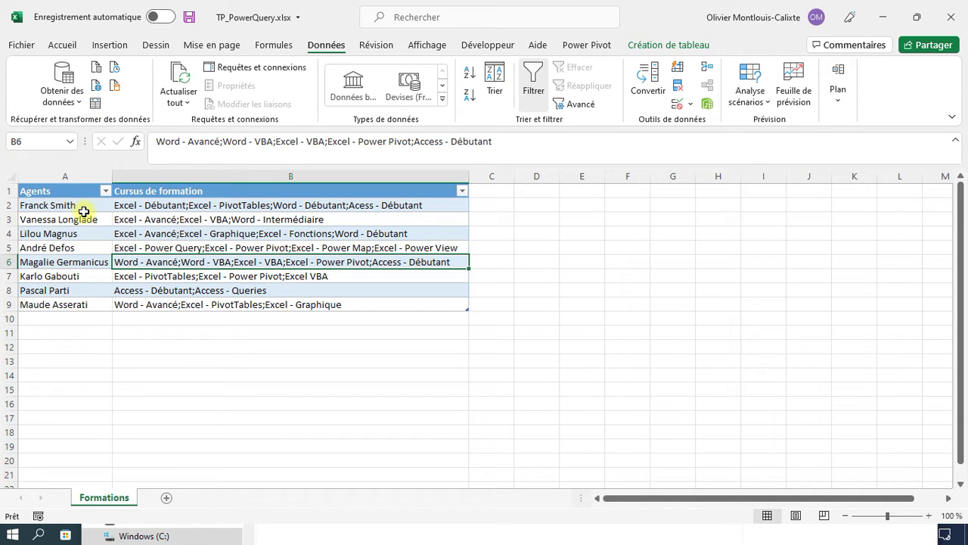
{"action": "left_click", "coordinate": [669, 47]}
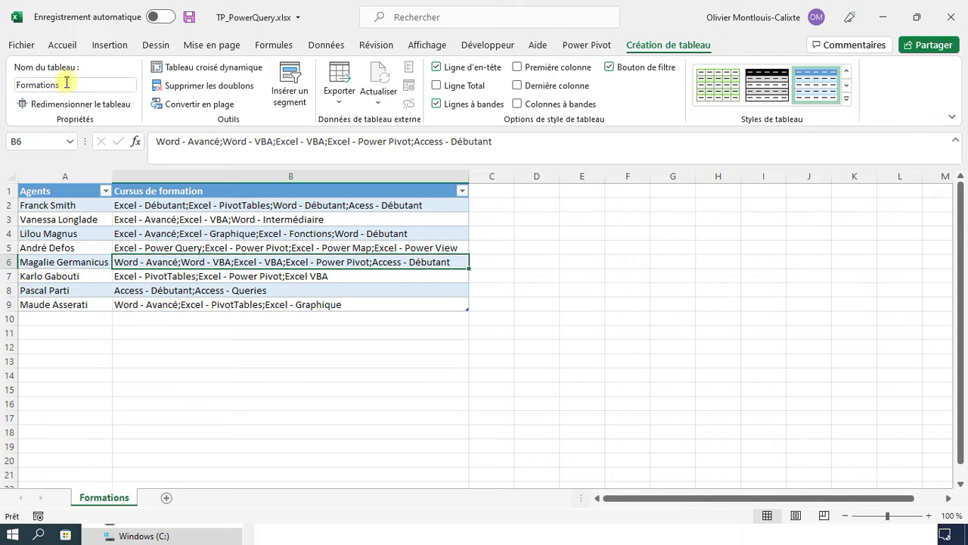
{"action": "left_click", "coordinate": [67, 84]}
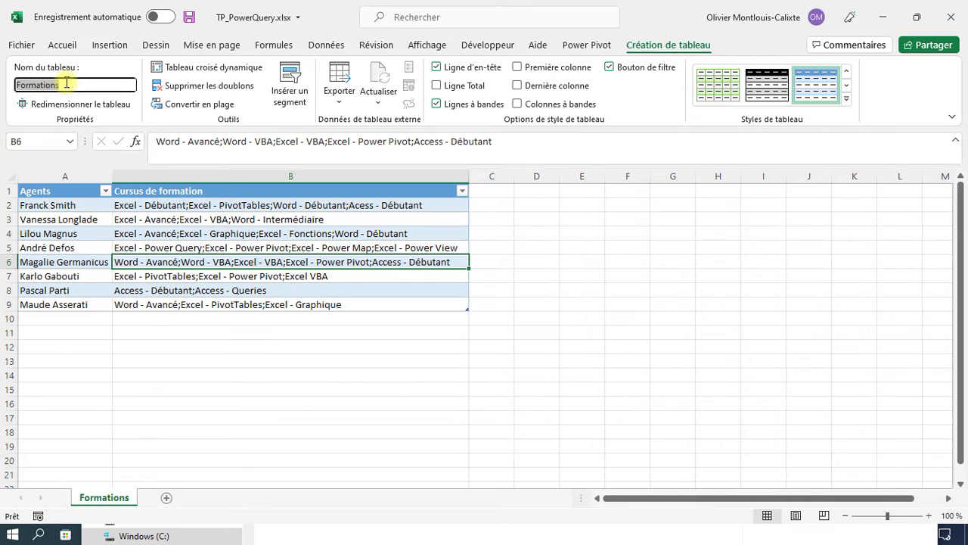
{"action": "left_click", "coordinate": [339, 47]}
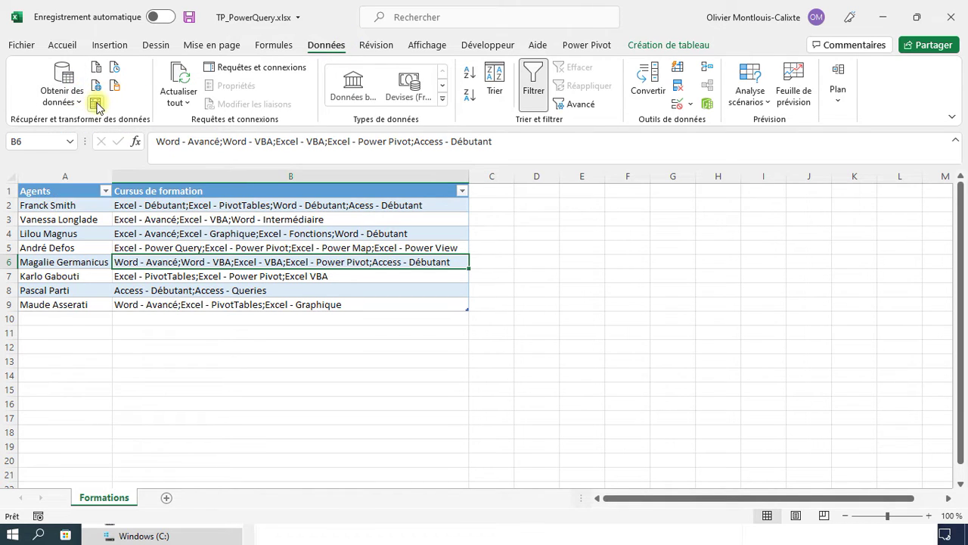
{"action": "left_click", "coordinate": [96, 104]}
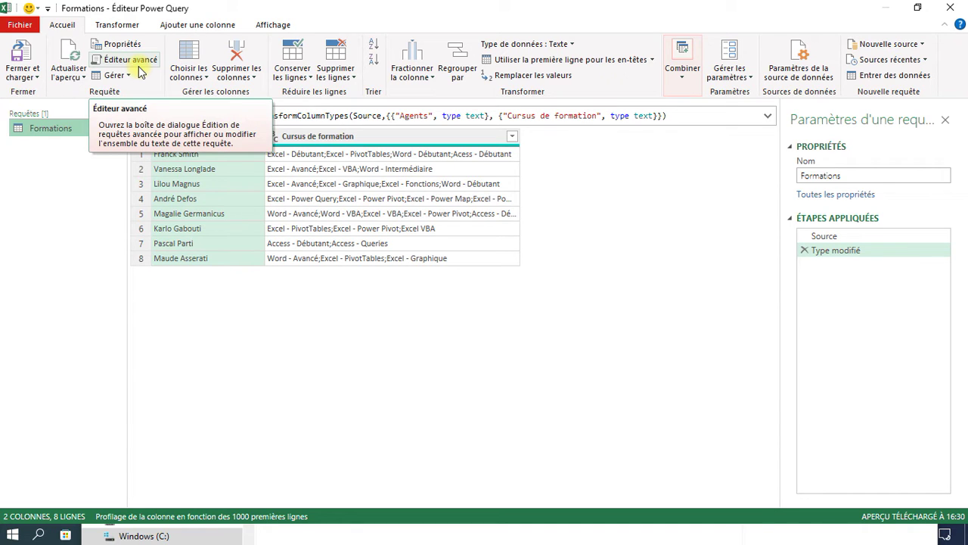
{"action": "left_click", "coordinate": [114, 27]}
{"action": "left_click", "coordinate": [183, 27]}
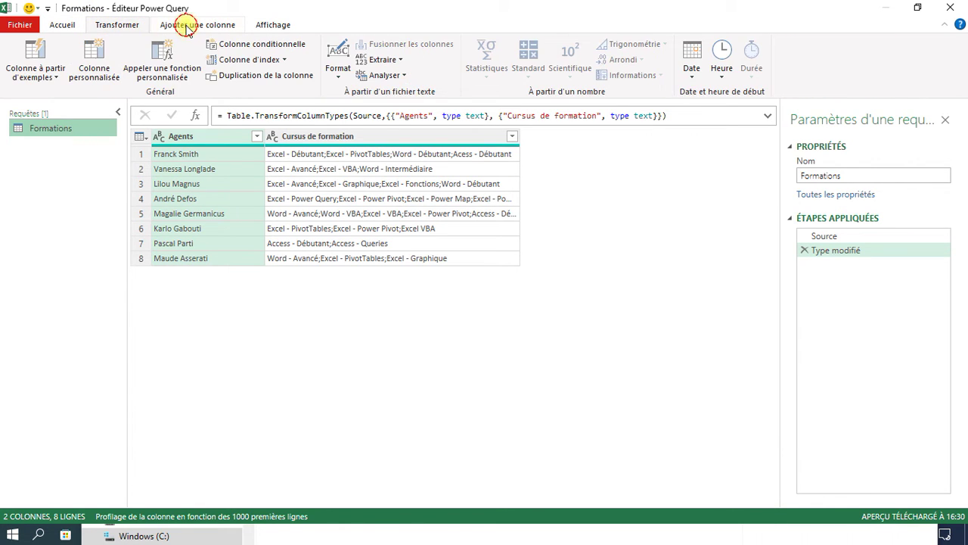
{"action": "left_click", "coordinate": [259, 26]}
{"action": "left_click", "coordinate": [115, 27]}
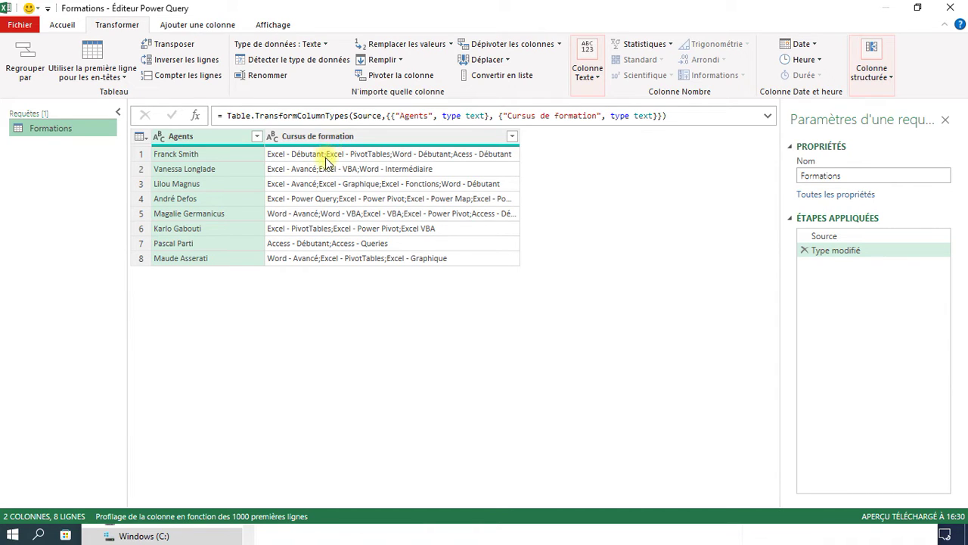
{"action": "left_click", "coordinate": [335, 138]}
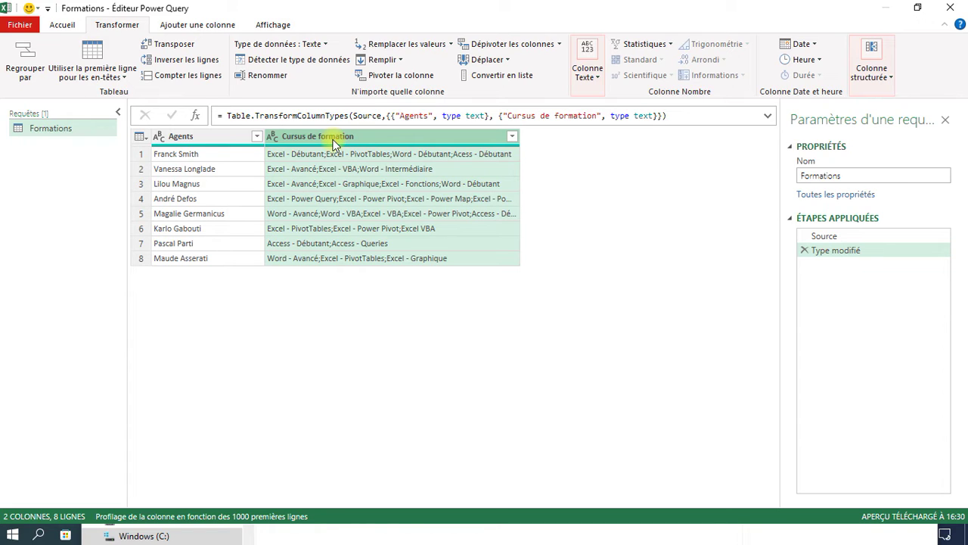
- Split Cursus de formation at every semicolon into one course per column, then select the Agents column
{"action": "right_click", "coordinate": [333, 139]}
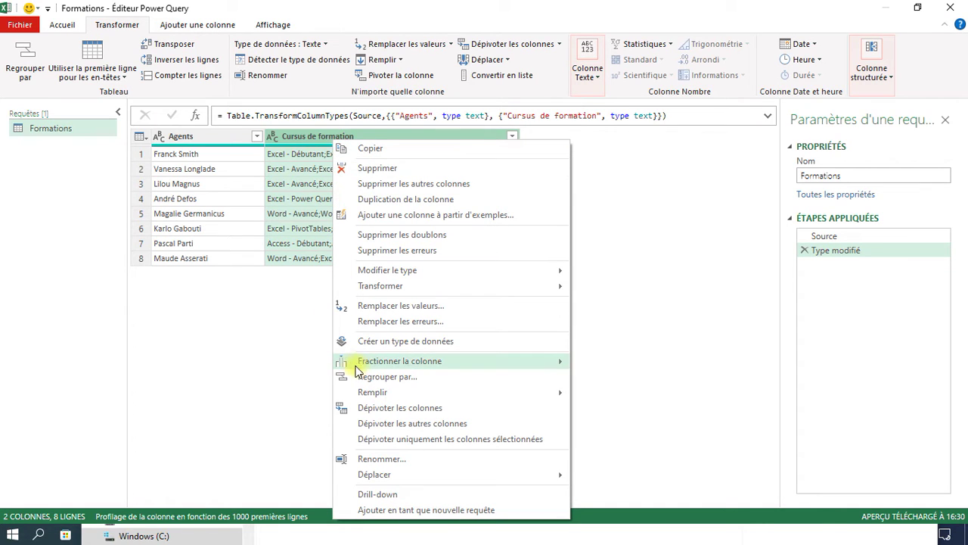
{"action": "mouse_move", "coordinate": [363, 367]}
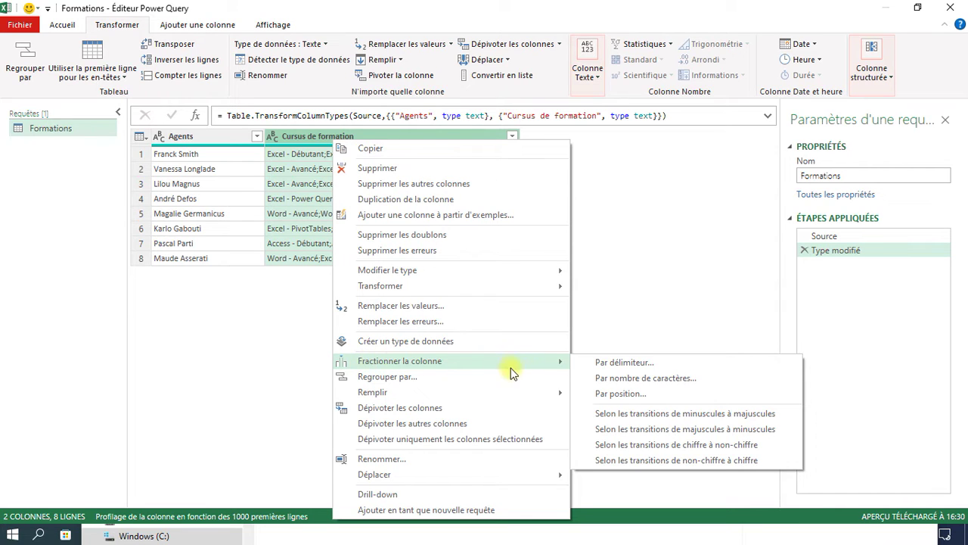
{"action": "left_click", "coordinate": [605, 366]}
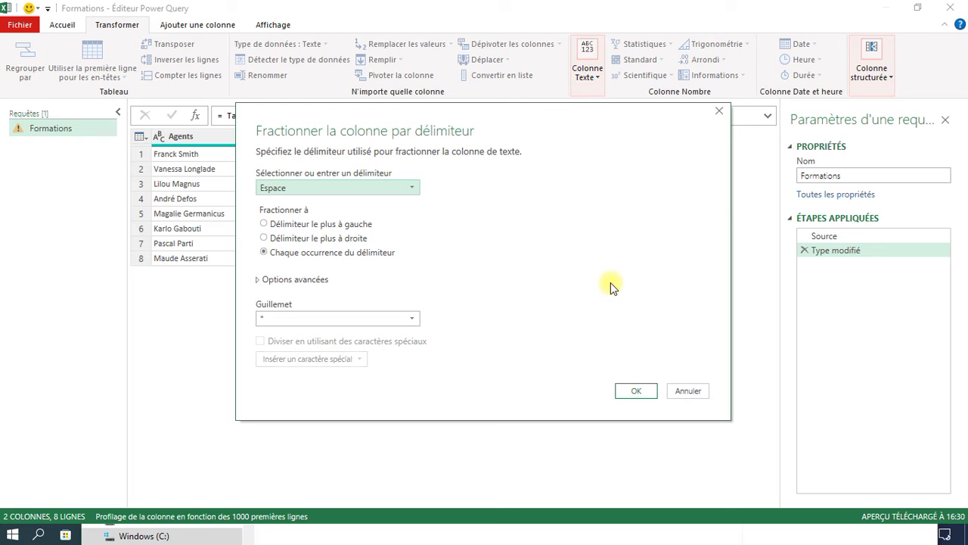
{"action": "left_click", "coordinate": [319, 190]}
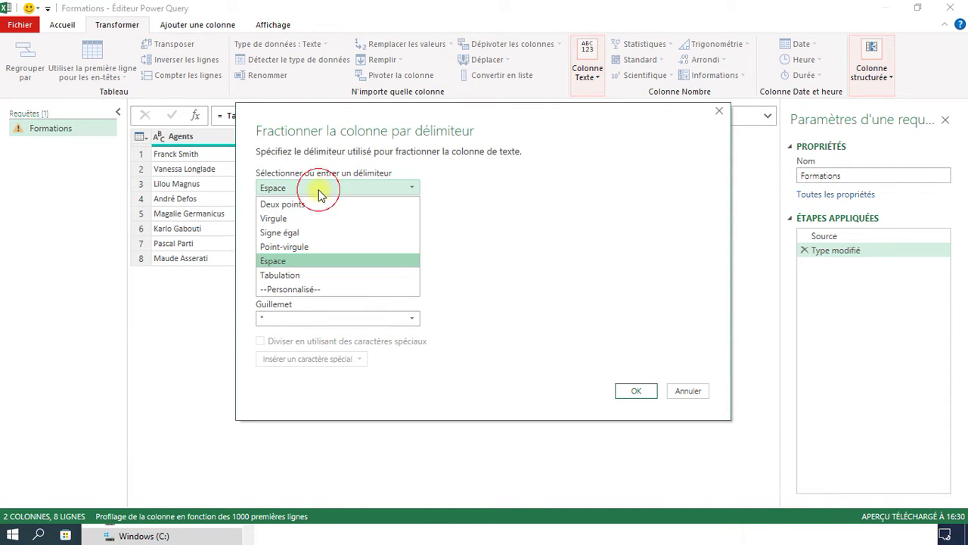
{"action": "left_click", "coordinate": [303, 247]}
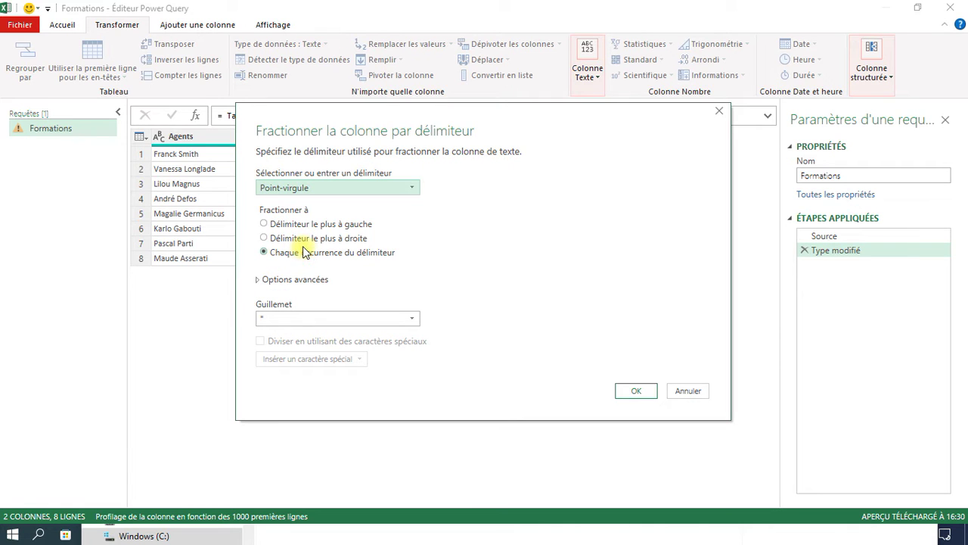
{"action": "left_click", "coordinate": [646, 394]}
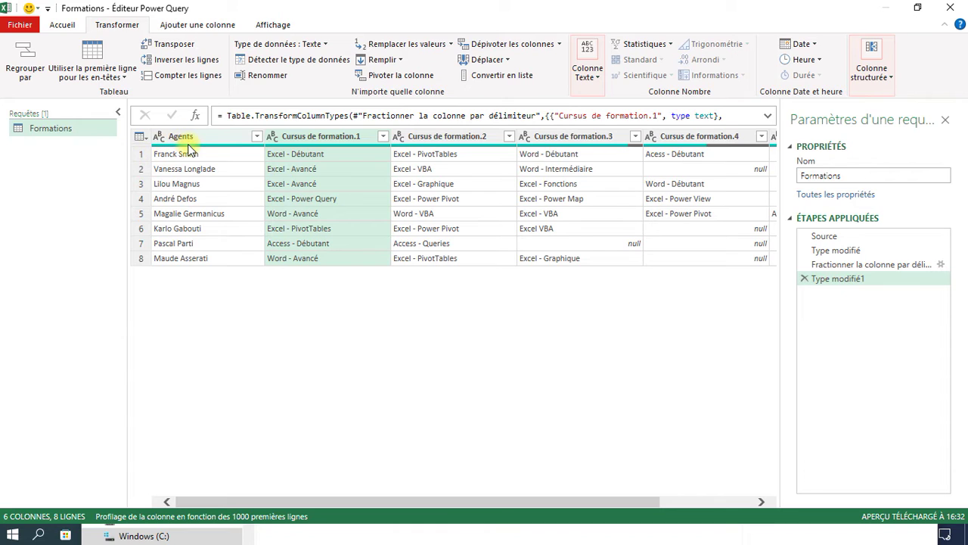
{"action": "mouse_move", "coordinate": [189, 147]}
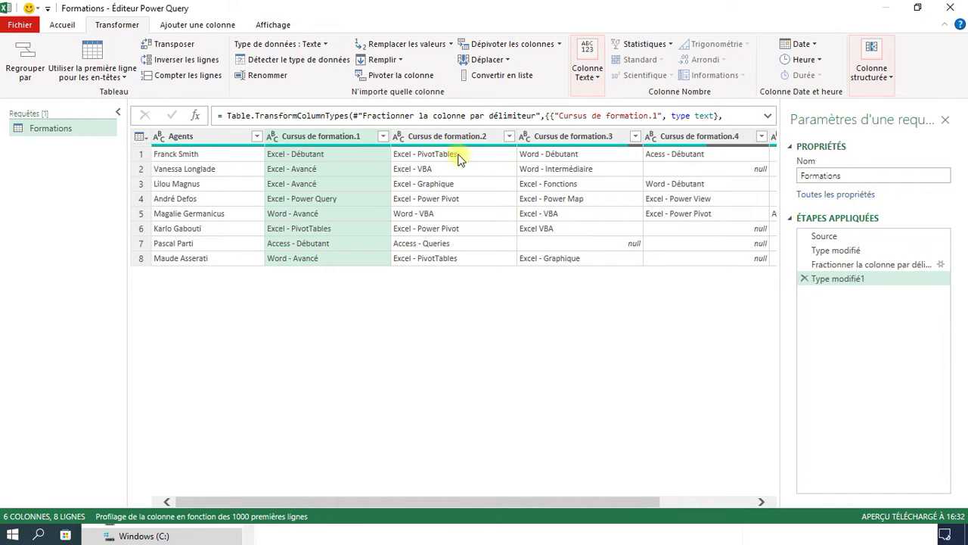
{"action": "left_click", "coordinate": [190, 139]}
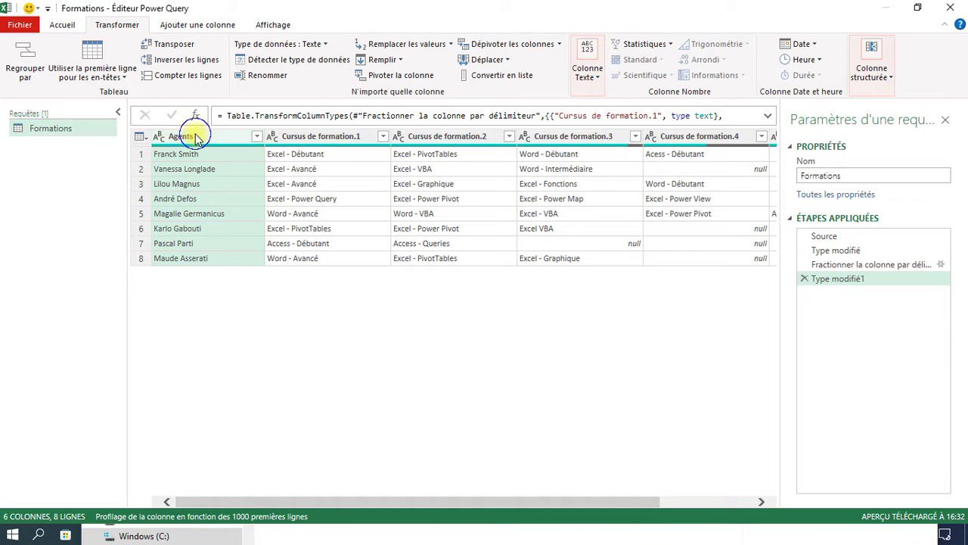
{"action": "right_click", "coordinate": [195, 137]}
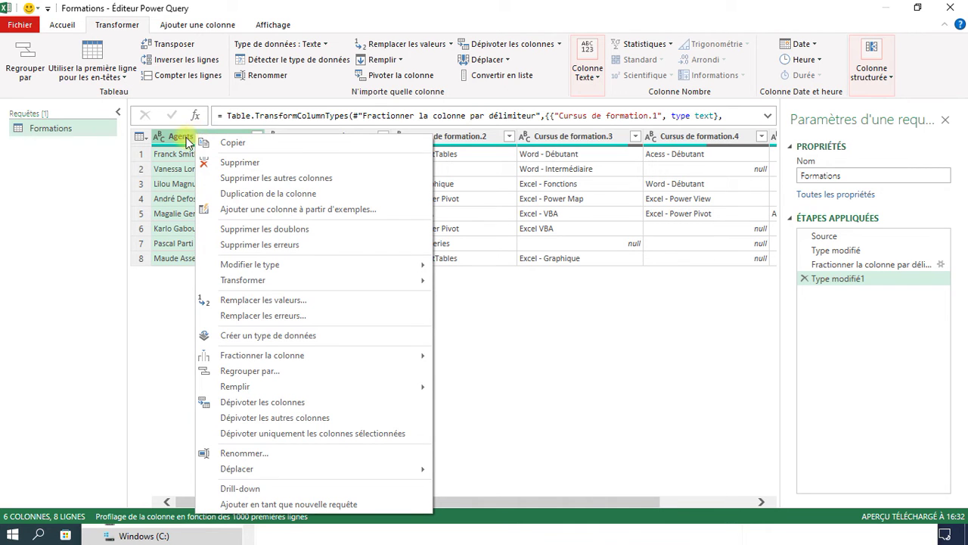
{"action": "left_click", "coordinate": [244, 420]}
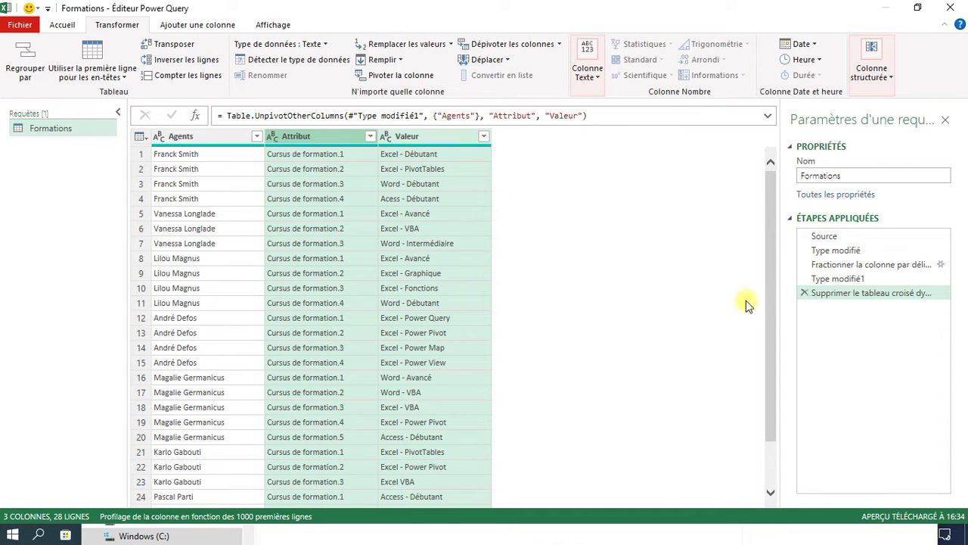
{"action": "left_click", "coordinate": [805, 293]}
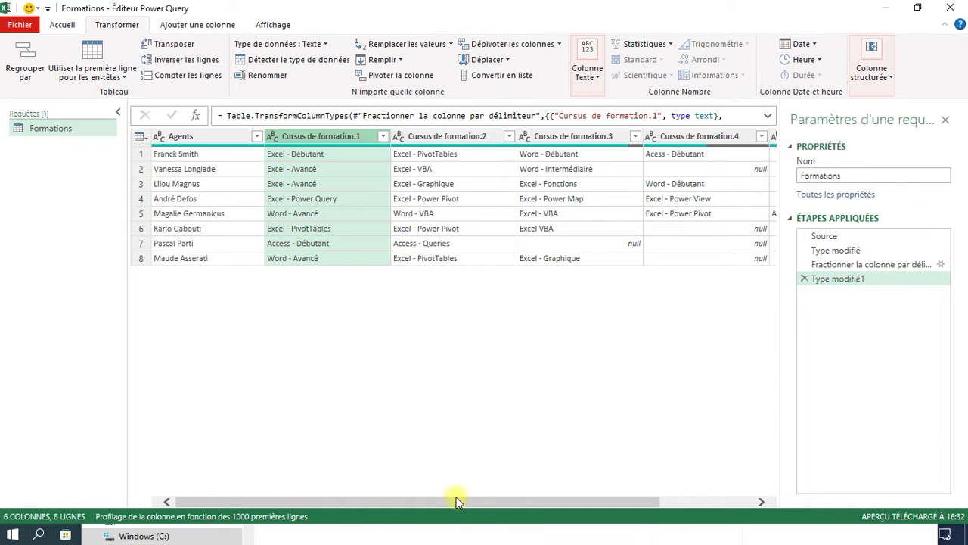
{"action": "left_click_drag", "start_coordinate": [458, 501], "coordinate": [649, 508]}
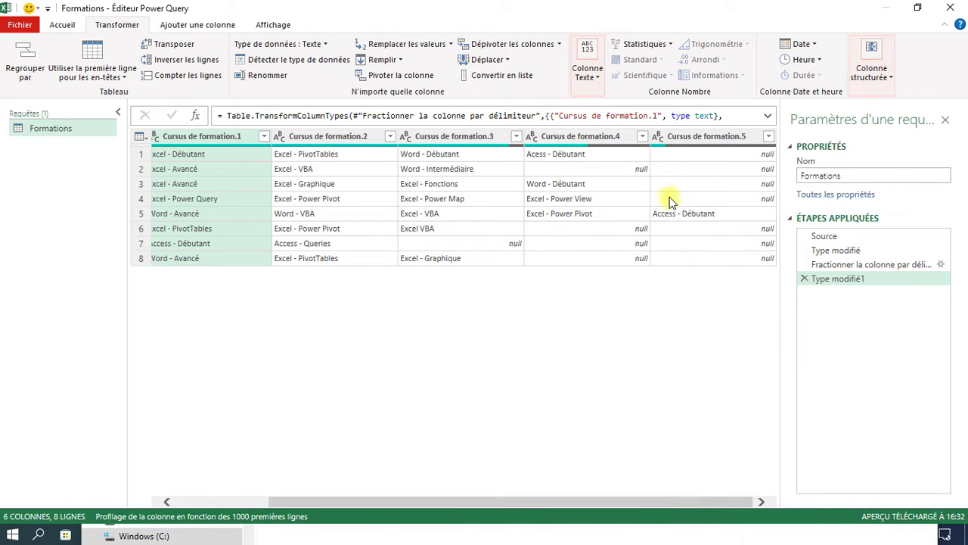
{"action": "left_click", "coordinate": [707, 137], "text": "shift"}
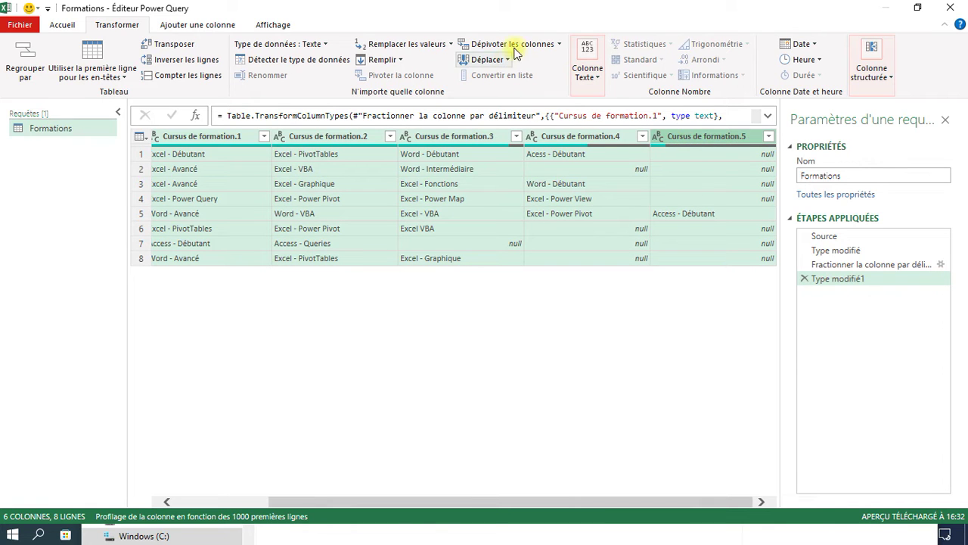
{"action": "left_click", "coordinate": [530, 44]}
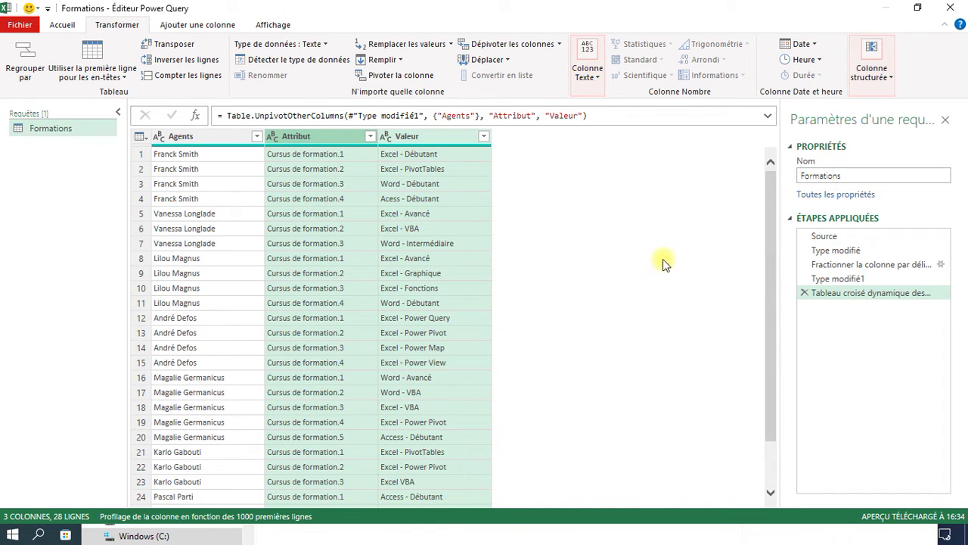
{"action": "left_click", "coordinate": [805, 293]}
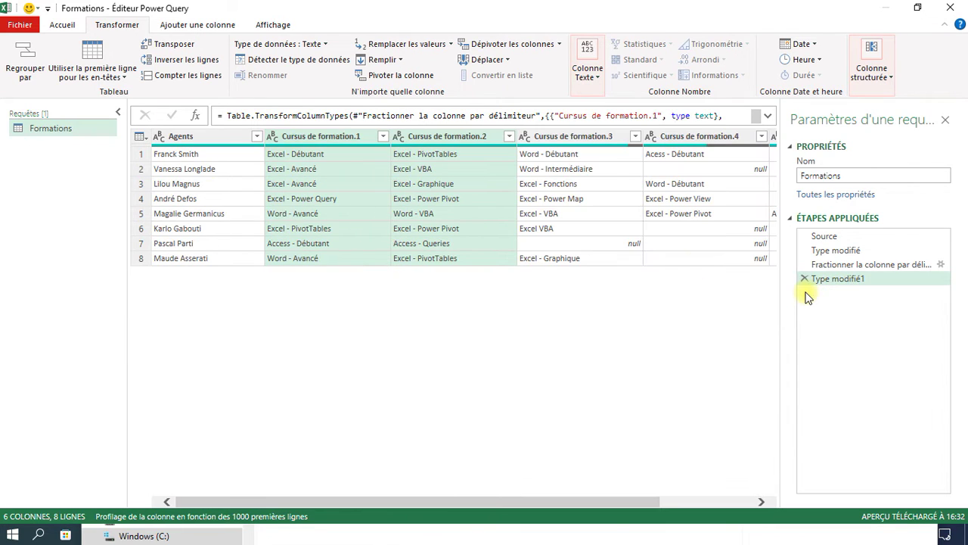
- Unpivot every column except Agents into Attribut and Valeur, one course per row
{"action": "left_click", "coordinate": [212, 138]}
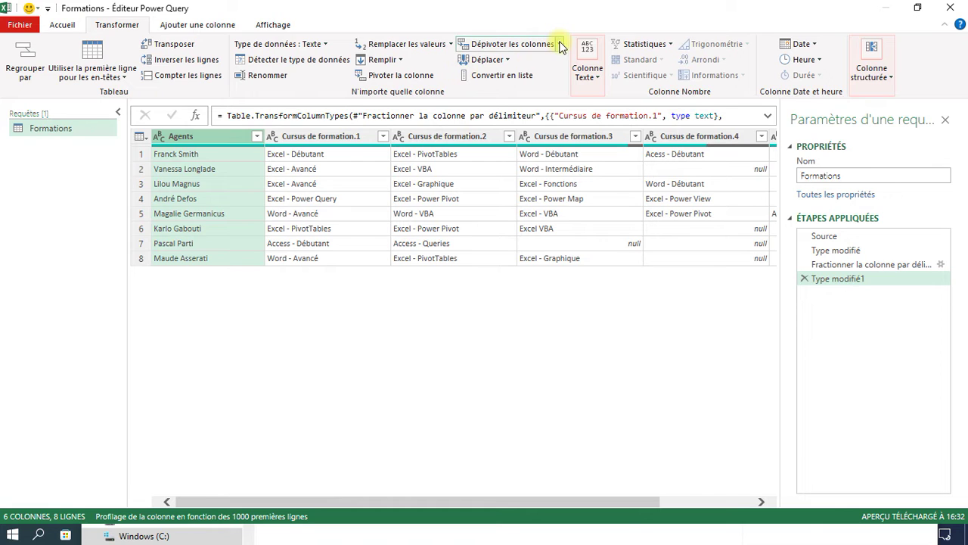
{"action": "right_click", "coordinate": [203, 139]}
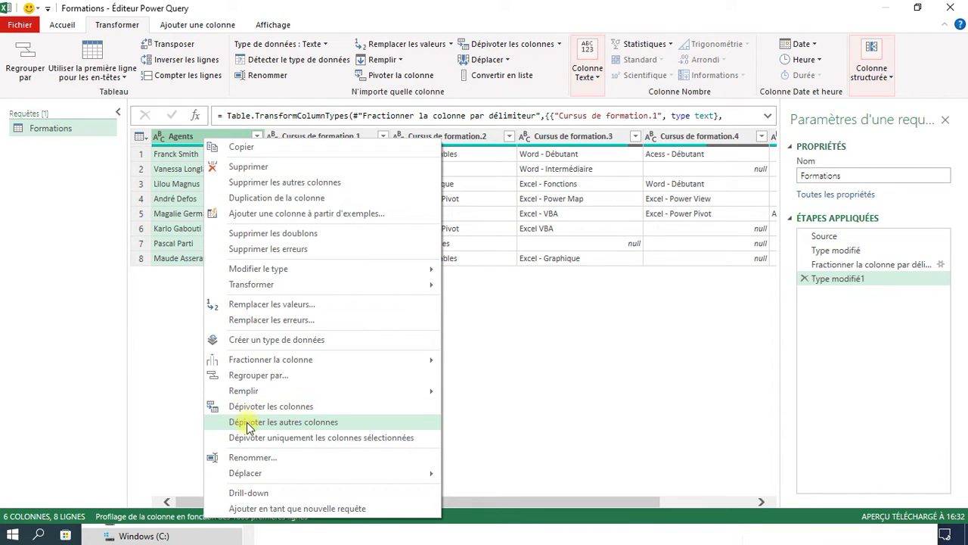
{"action": "left_click", "coordinate": [561, 45]}
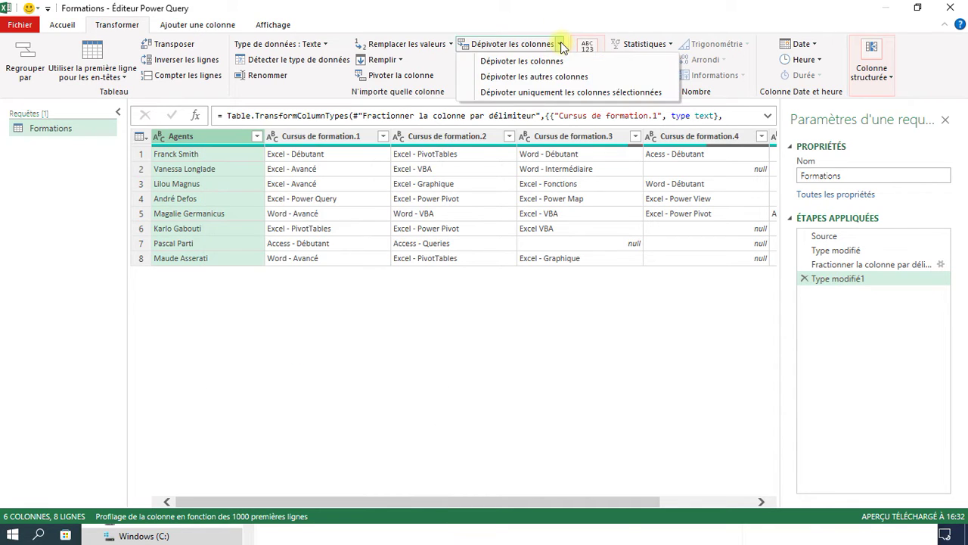
{"action": "left_click", "coordinate": [549, 79]}
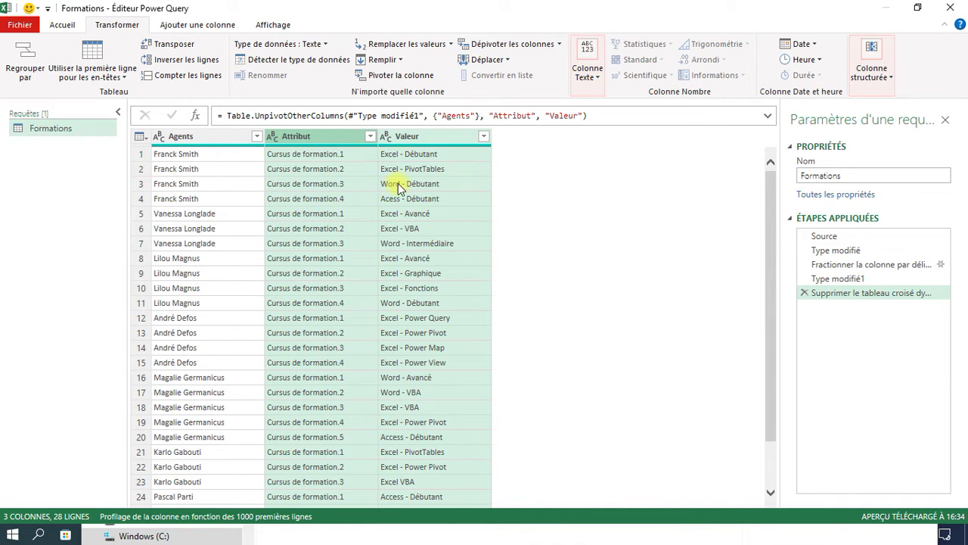
- Delete the Attribut column so only Agents and Valeur remain
{"action": "left_click", "coordinate": [311, 141]}
{"action": "right_click", "coordinate": [314, 142]}
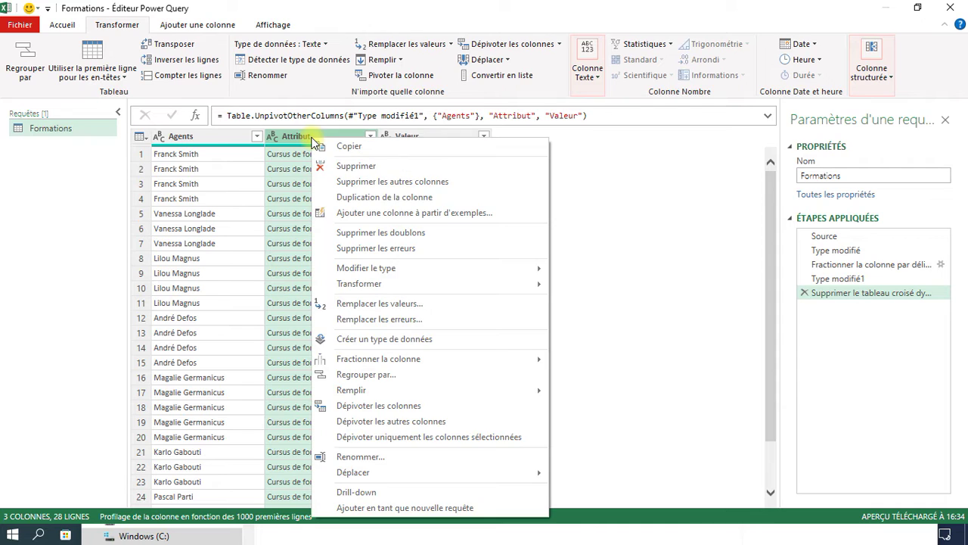
{"action": "left_click", "coordinate": [345, 168]}
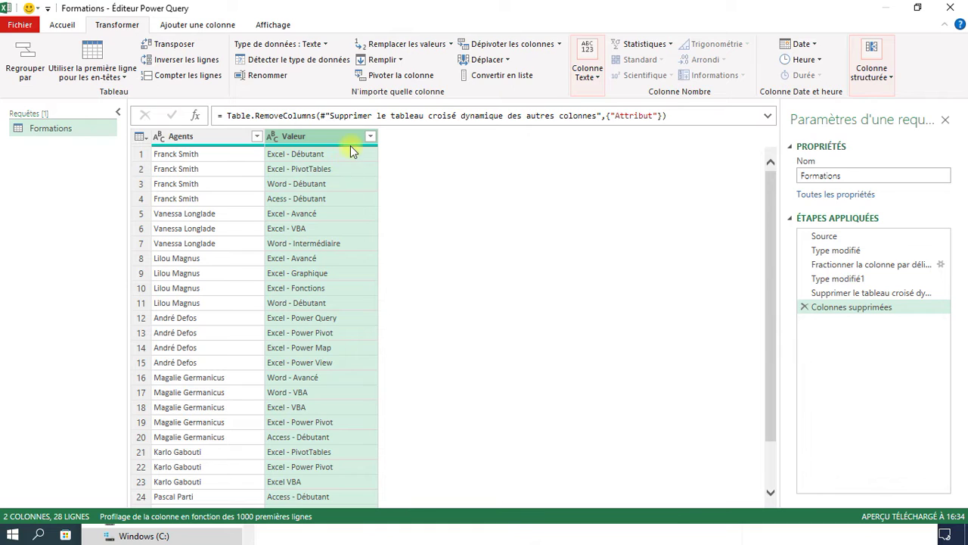
- Split Valeur at each hyphen into separate software and level columns
{"action": "right_click", "coordinate": [306, 140]}
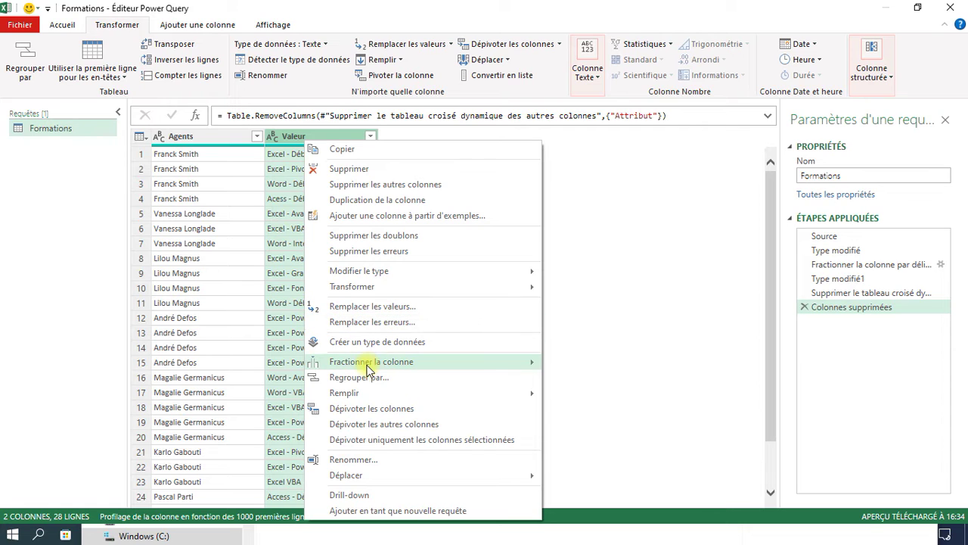
{"action": "mouse_move", "coordinate": [371, 365]}
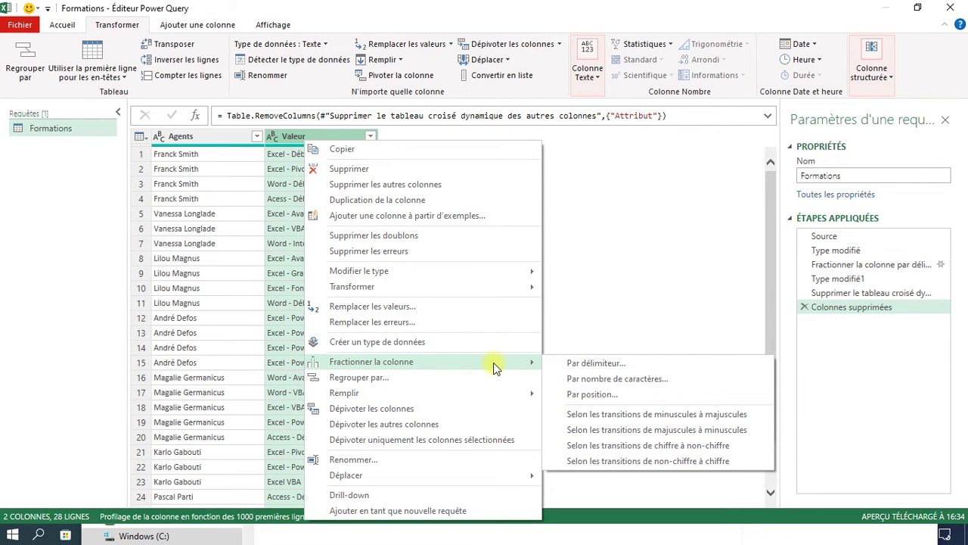
{"action": "left_click", "coordinate": [583, 364]}
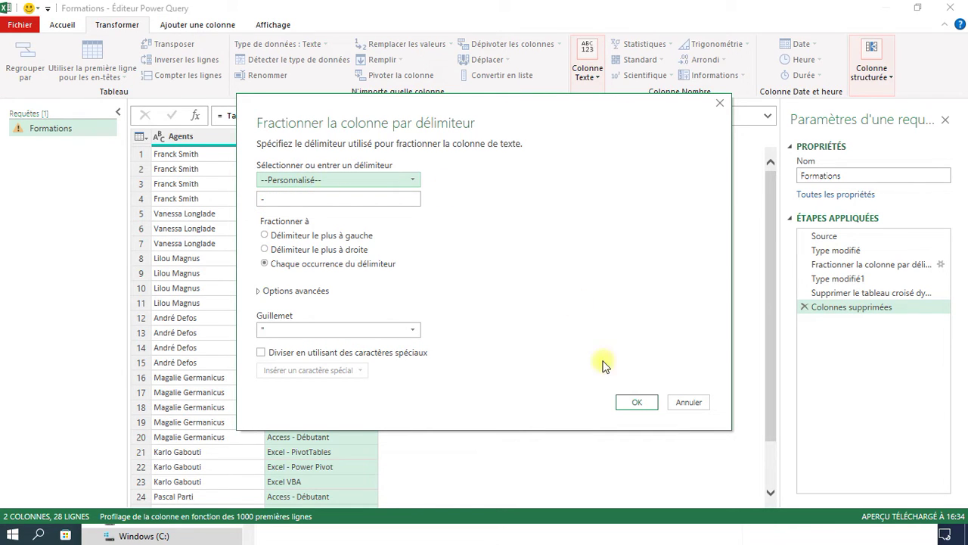
{"action": "left_click", "coordinate": [634, 401]}
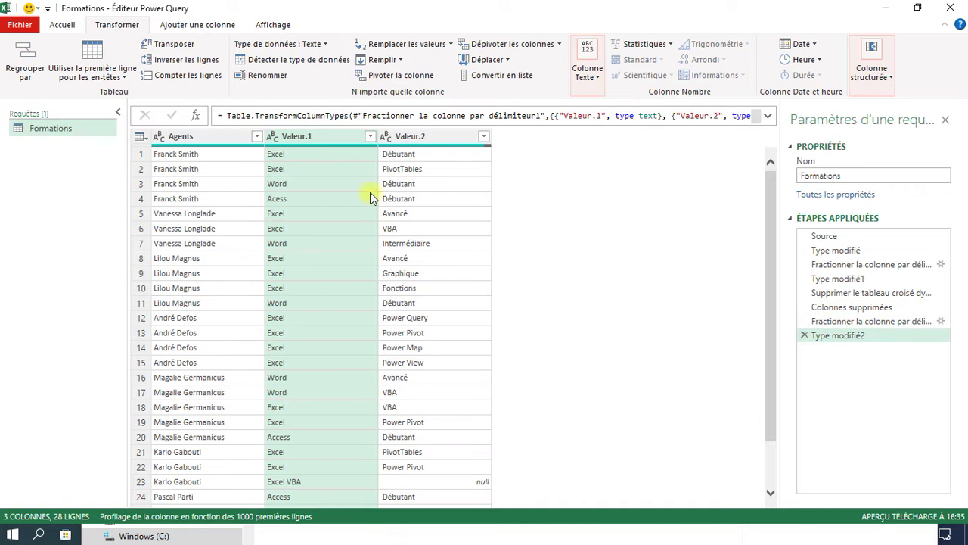
- Rename Valeur.1 to Application and Valeur.2 to Session
{"action": "double_click", "coordinate": [307, 137]}
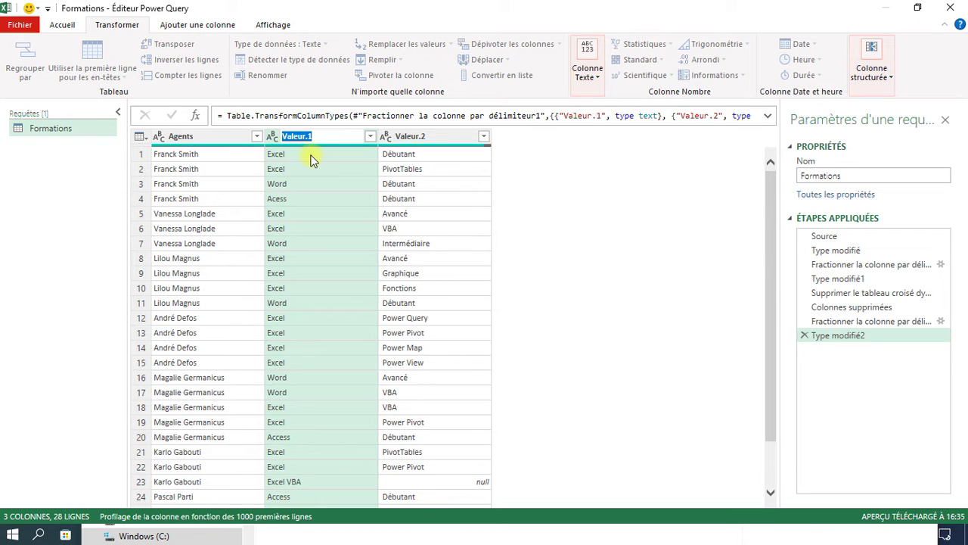
{"action": "type", "text": "Application"}
{"action": "key", "text": "Return"}
{"action": "double_click", "coordinate": [426, 135]}
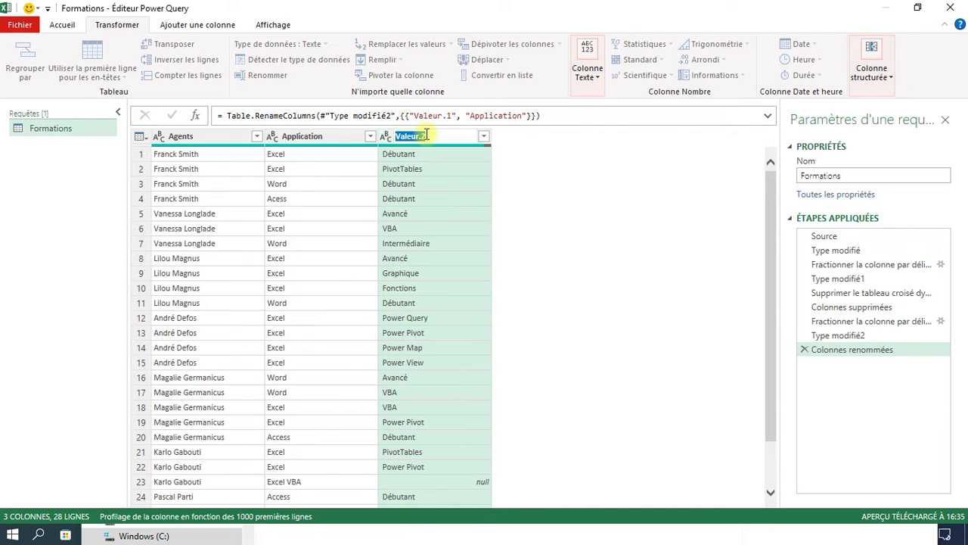
{"action": "type", "text": "Session"}
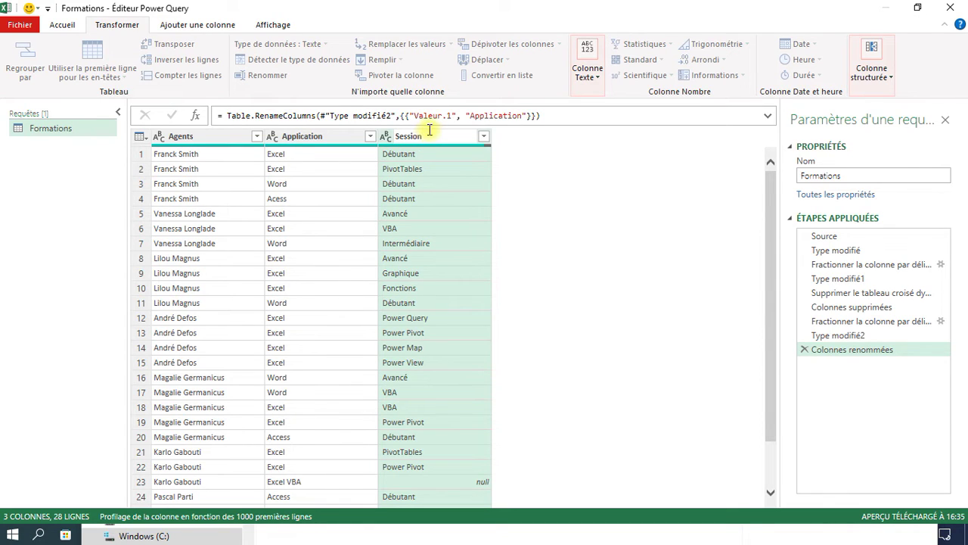
{"action": "key", "text": "Return"}
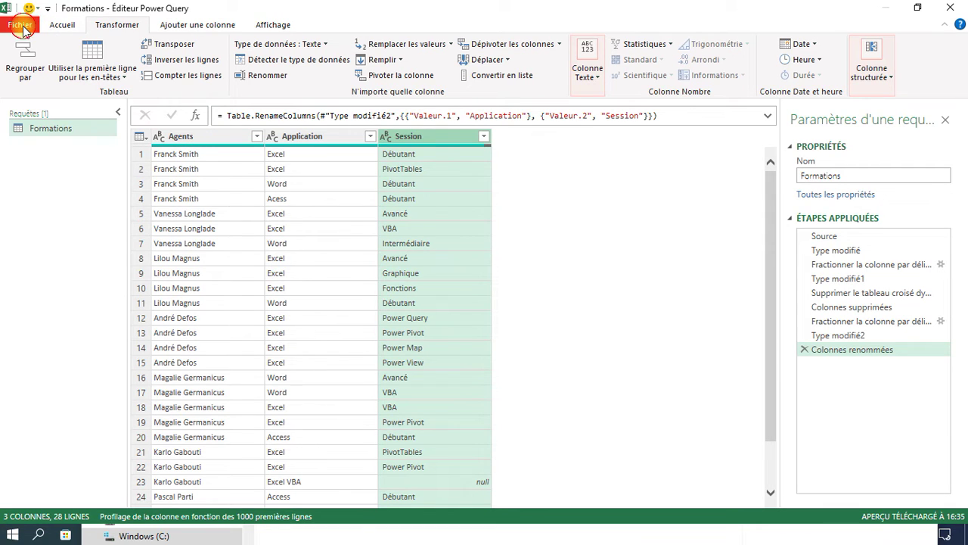
- Close the editor and load the query as a PivotTable report on a new worksheet
{"action": "left_click", "coordinate": [20, 25]}
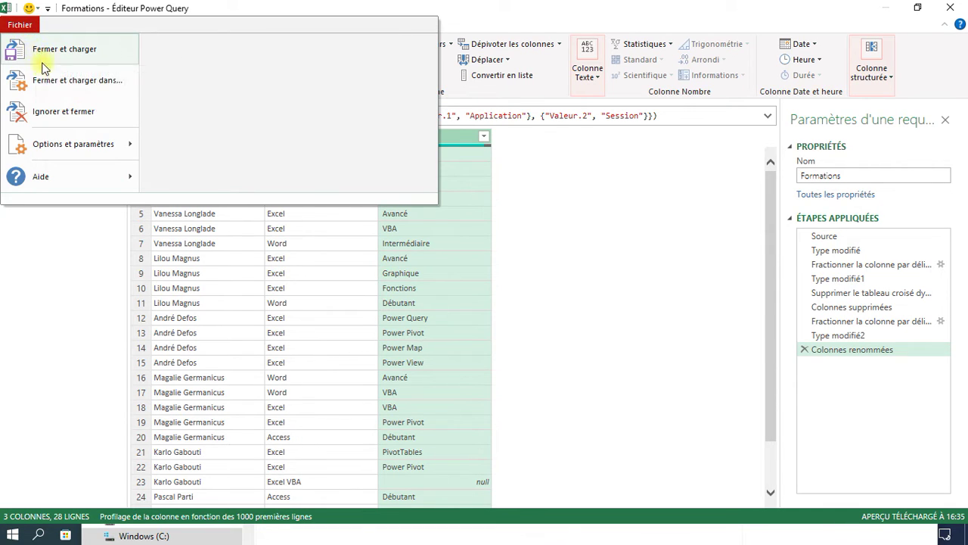
{"action": "left_click", "coordinate": [51, 89]}
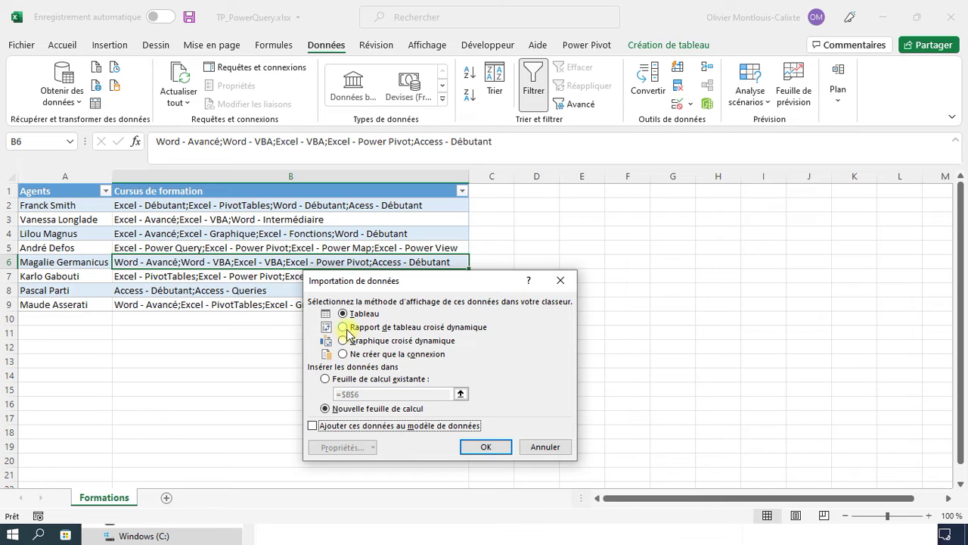
{"action": "left_click", "coordinate": [344, 327]}
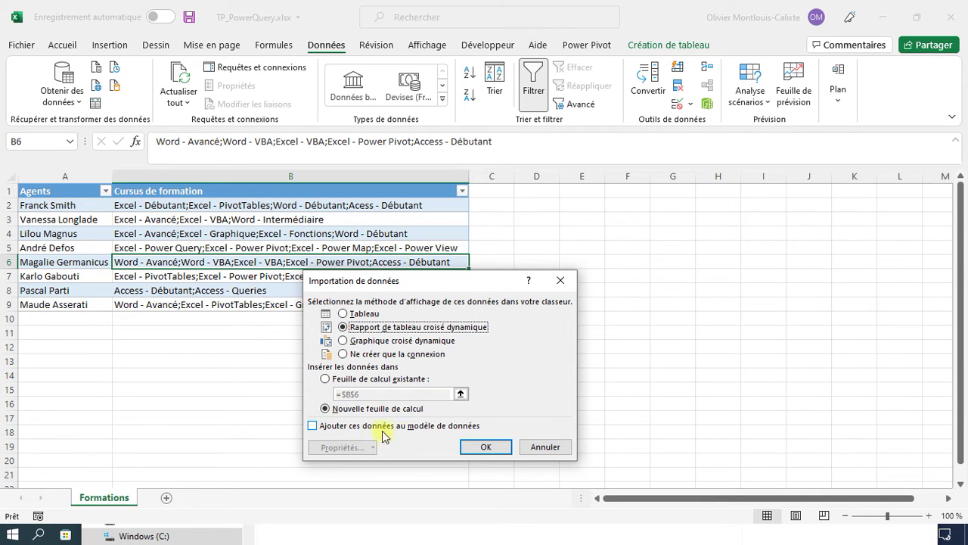
{"action": "left_click", "coordinate": [486, 447]}
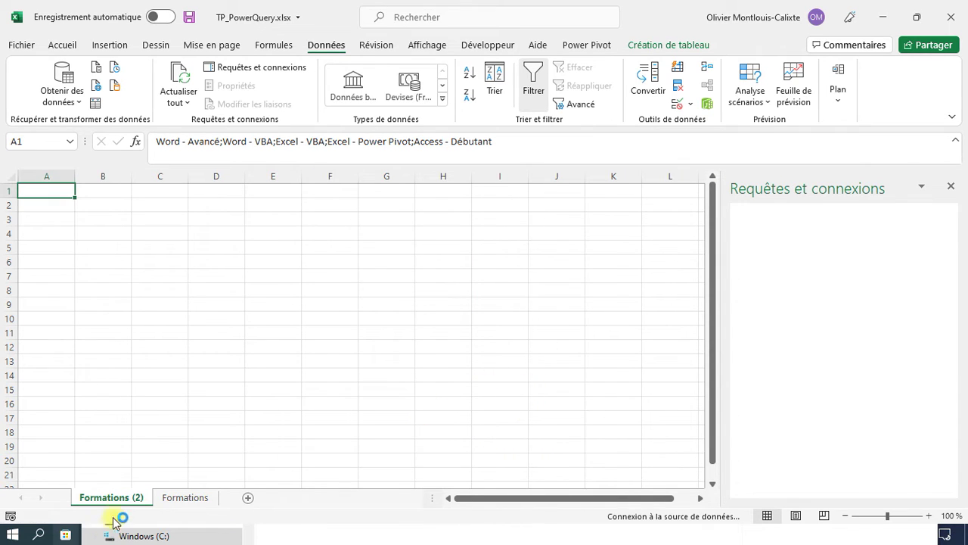
- Rename the sheet Exploitation and build the PivotTable: Agents then Application as rows, counting Session
{"action": "double_click", "coordinate": [137, 498]}
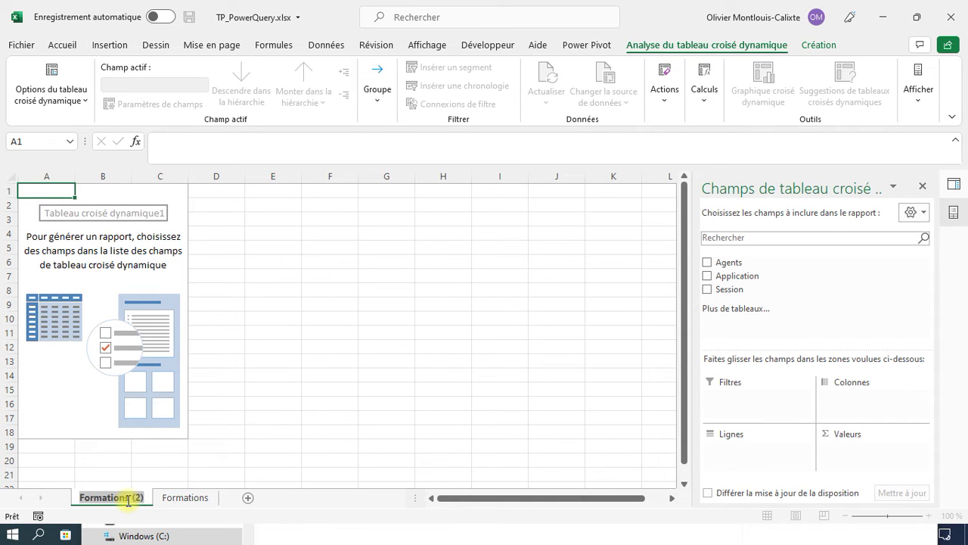
{"action": "type", "text": "E"}
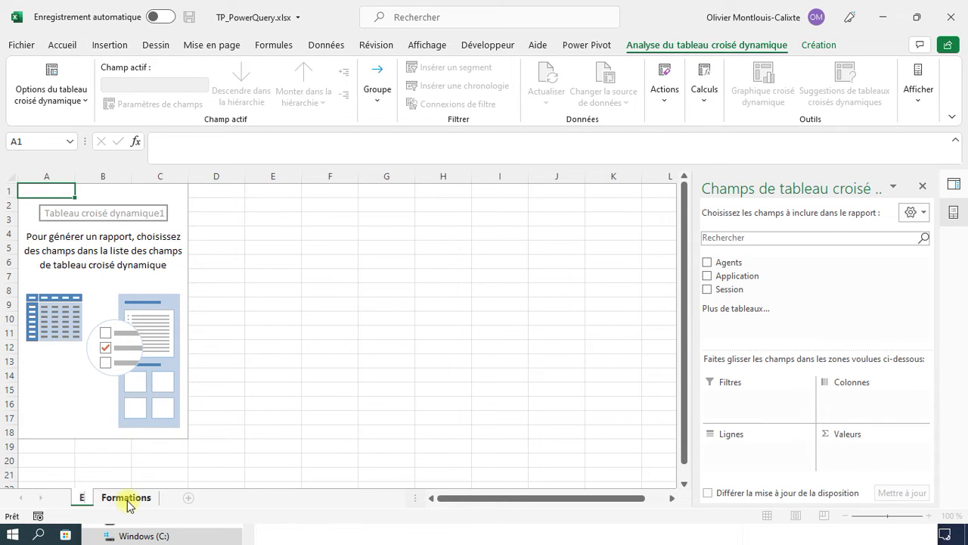
{"action": "type", "text": "xploitati"}
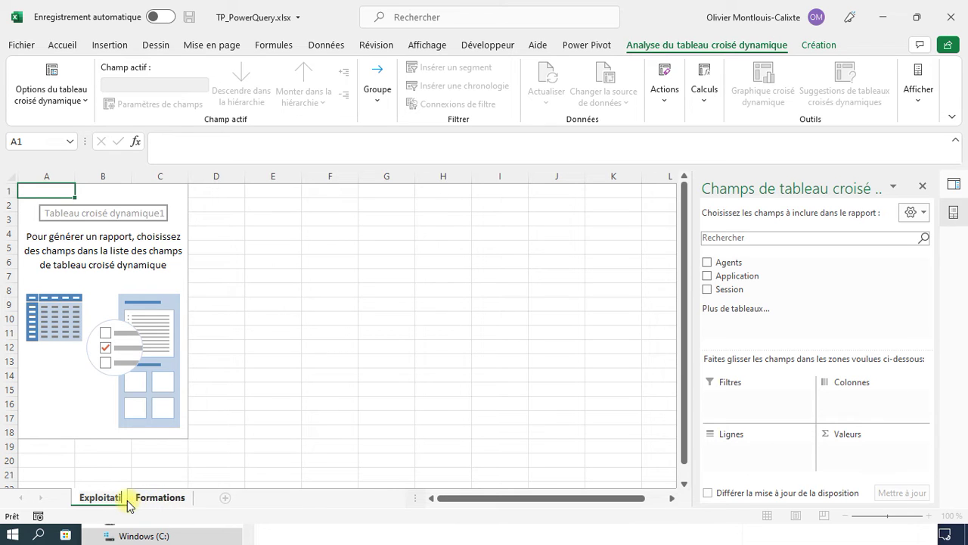
{"action": "type", "text": "on"}
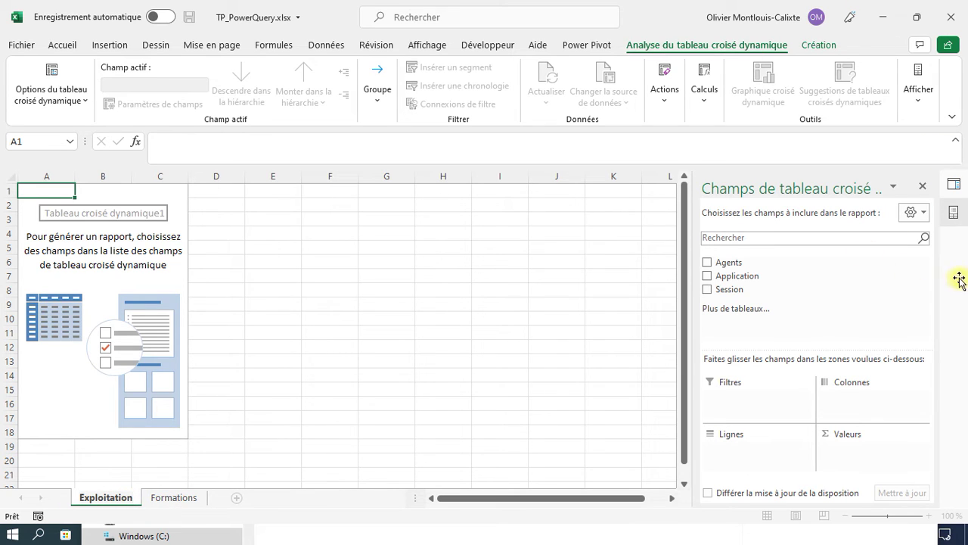
{"action": "left_click", "coordinate": [708, 290]}
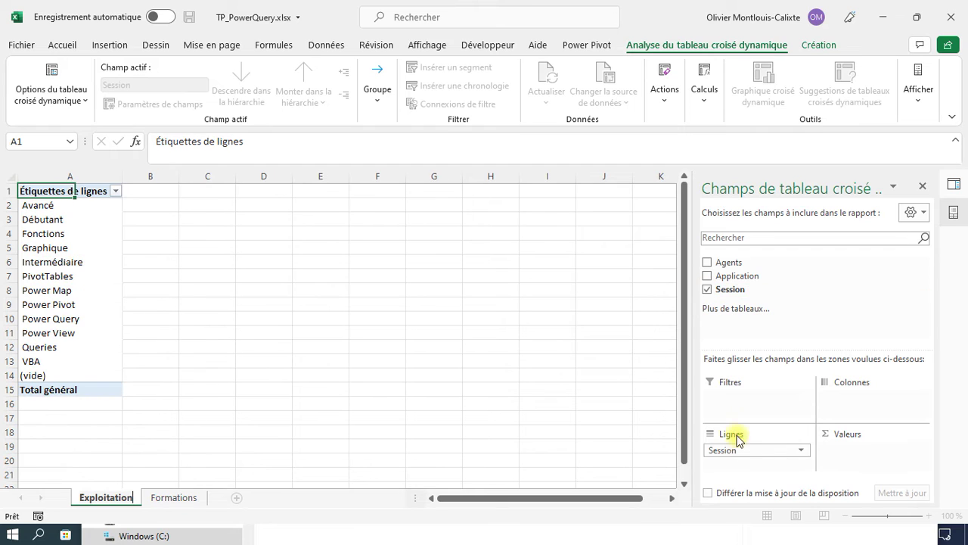
{"action": "left_click_drag", "start_coordinate": [731, 450], "coordinate": [832, 458]}
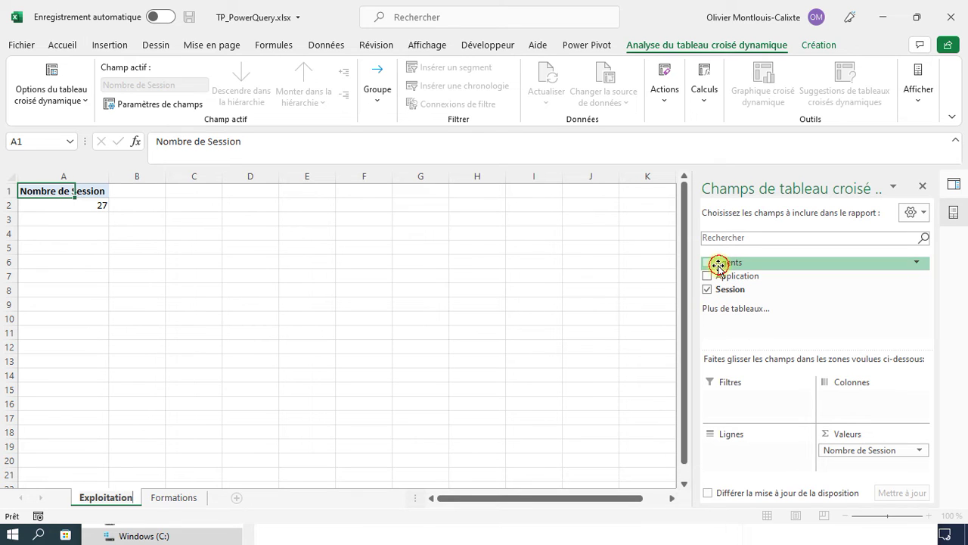
{"action": "left_click_drag", "start_coordinate": [719, 265], "coordinate": [723, 451]}
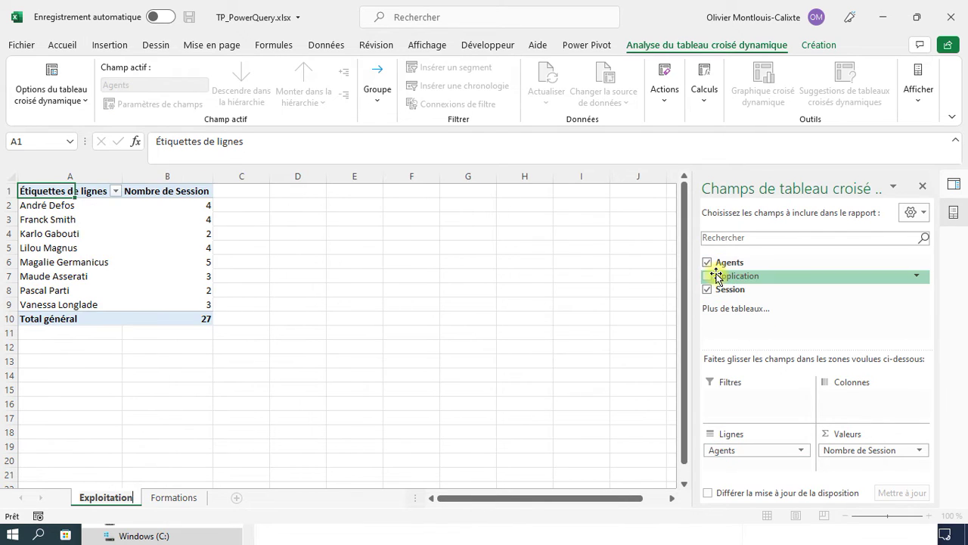
{"action": "left_click_drag", "start_coordinate": [716, 275], "coordinate": [747, 462]}
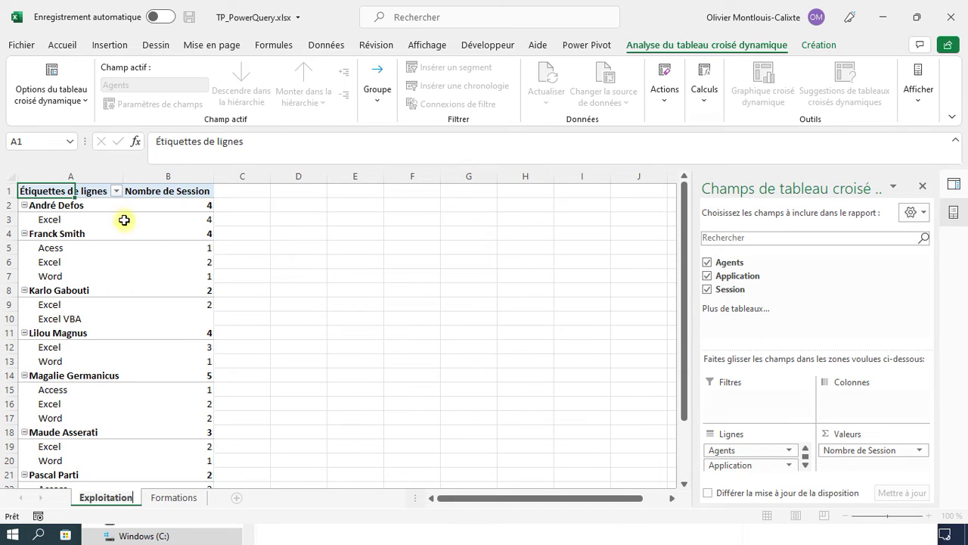
{"action": "left_click", "coordinate": [63, 207]}
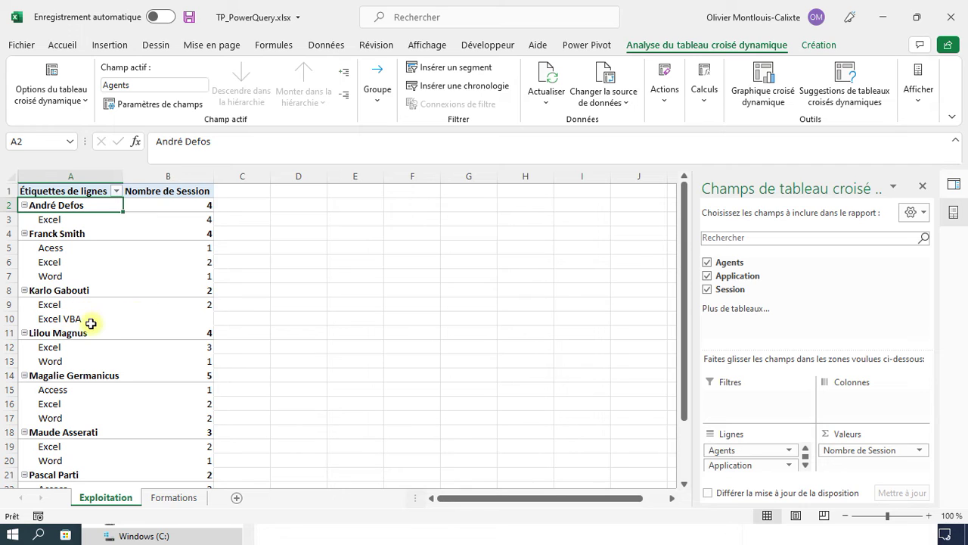
{"action": "left_click", "coordinate": [67, 318]}
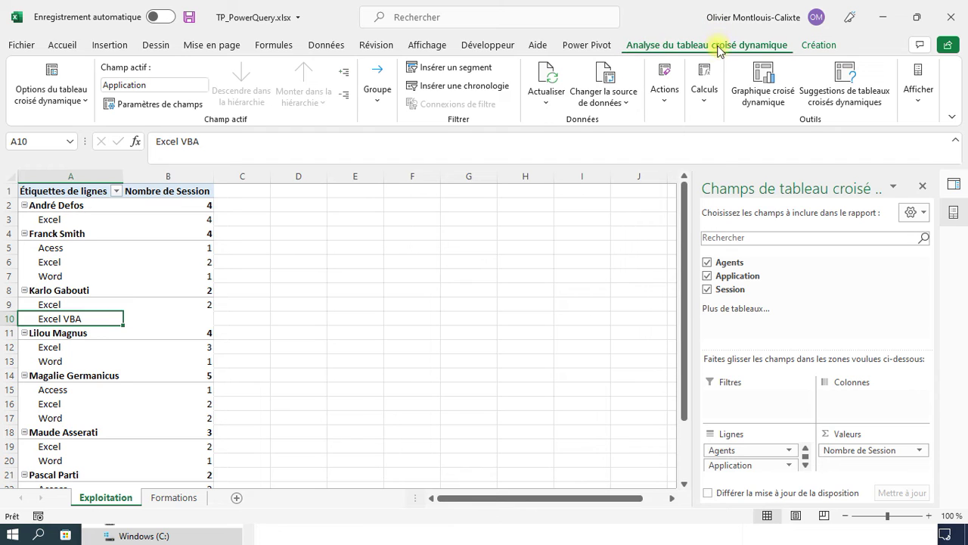
- Show the PivotTable in tabular form, then go to the Formations sheet
{"action": "left_click", "coordinate": [808, 47]}
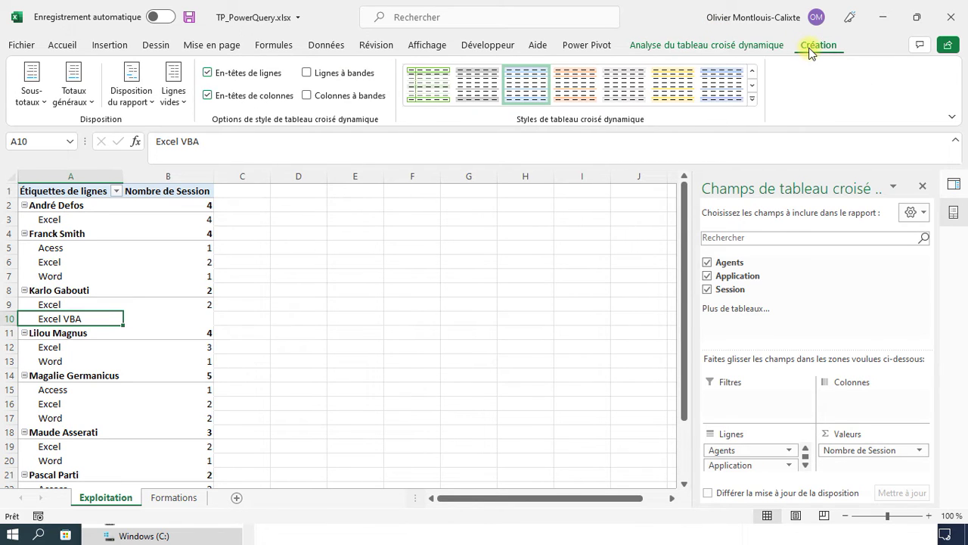
{"action": "left_click", "coordinate": [130, 101]}
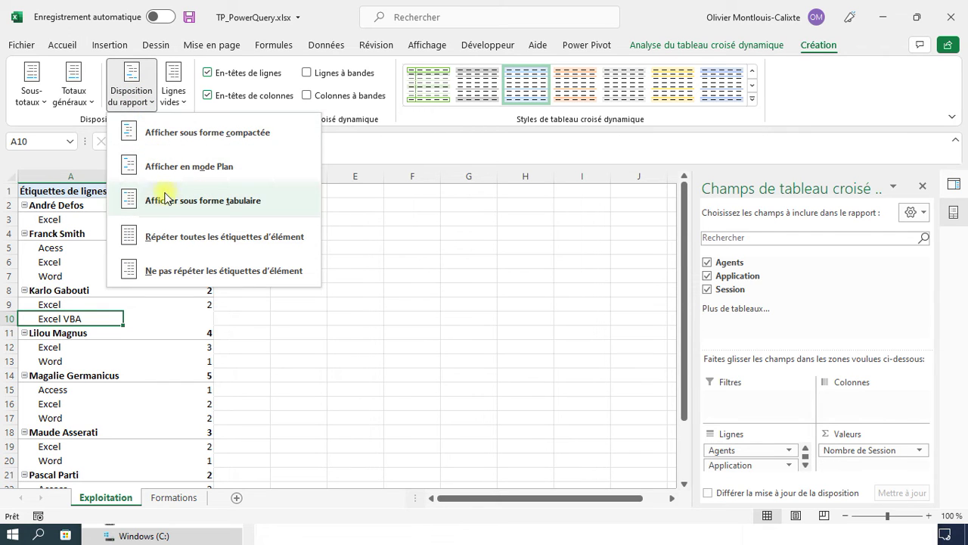
{"action": "left_click", "coordinate": [173, 202]}
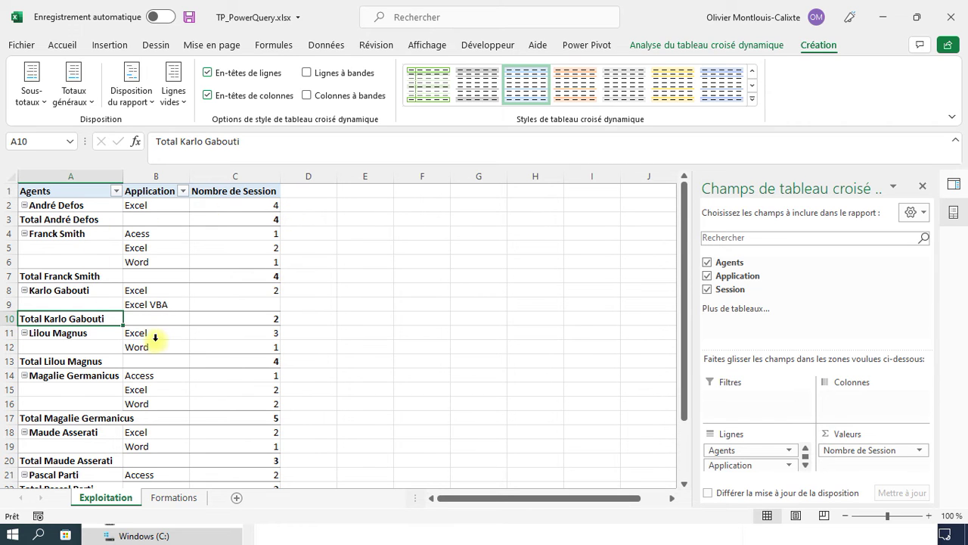
{"action": "scroll", "coordinate": [155, 336], "scroll_direction": "down", "scroll_amount": 3}
{"action": "scroll", "coordinate": [156, 338], "scroll_direction": "up", "scroll_amount": 4}
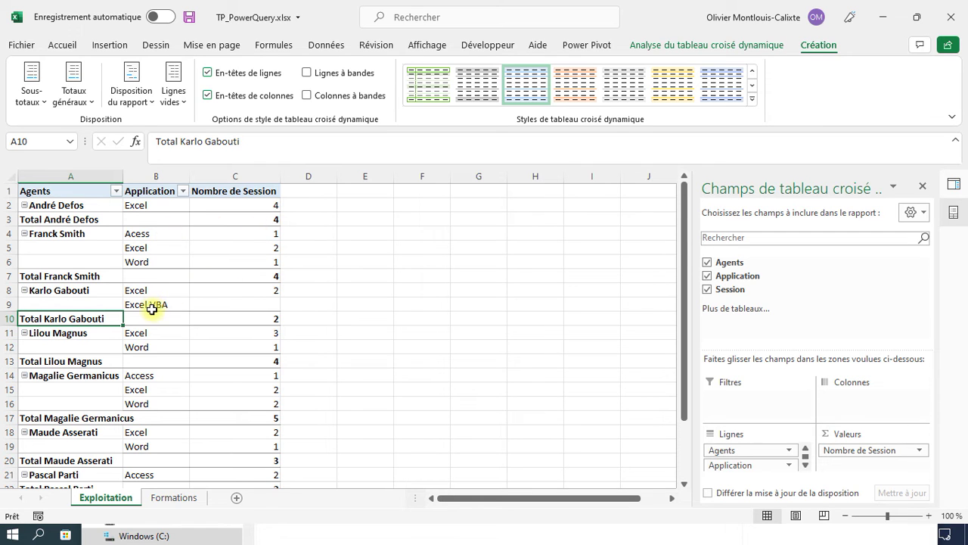
{"action": "scroll", "coordinate": [128, 261], "scroll_direction": "down", "scroll_amount": 1}
{"action": "scroll", "coordinate": [186, 227], "scroll_direction": "down", "scroll_amount": 1}
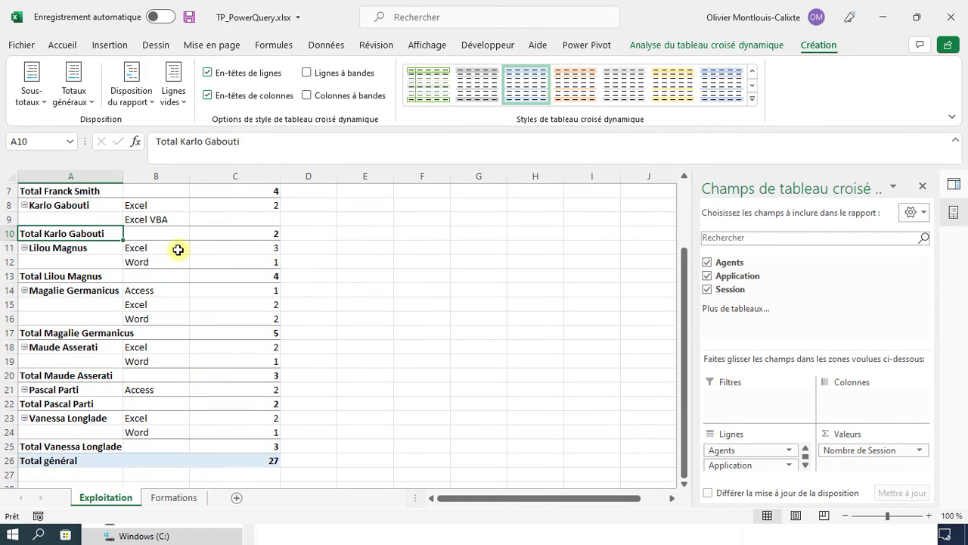
{"action": "left_click", "coordinate": [172, 497]}
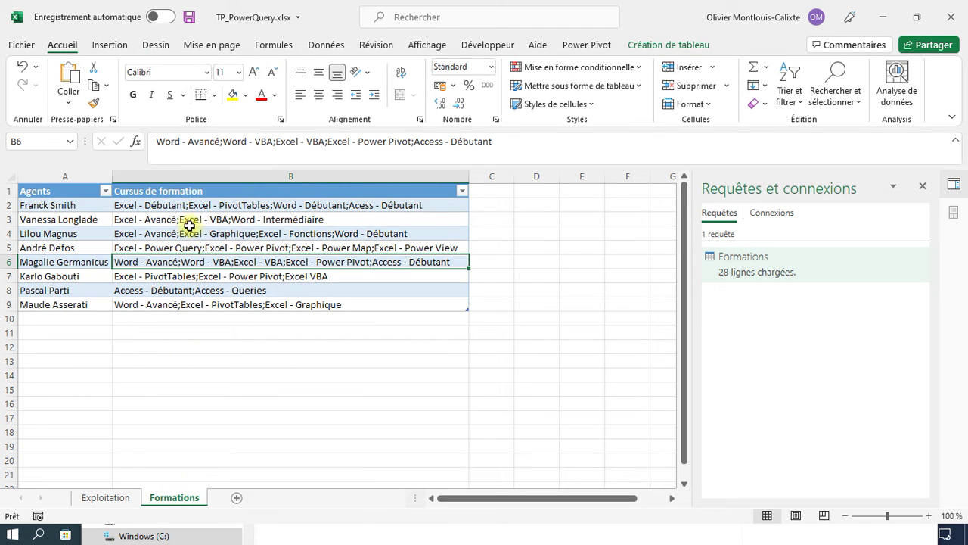
- Edit cell B7 so its course list ends with 'Excel -VBA'
{"action": "left_click", "coordinate": [311, 276]}
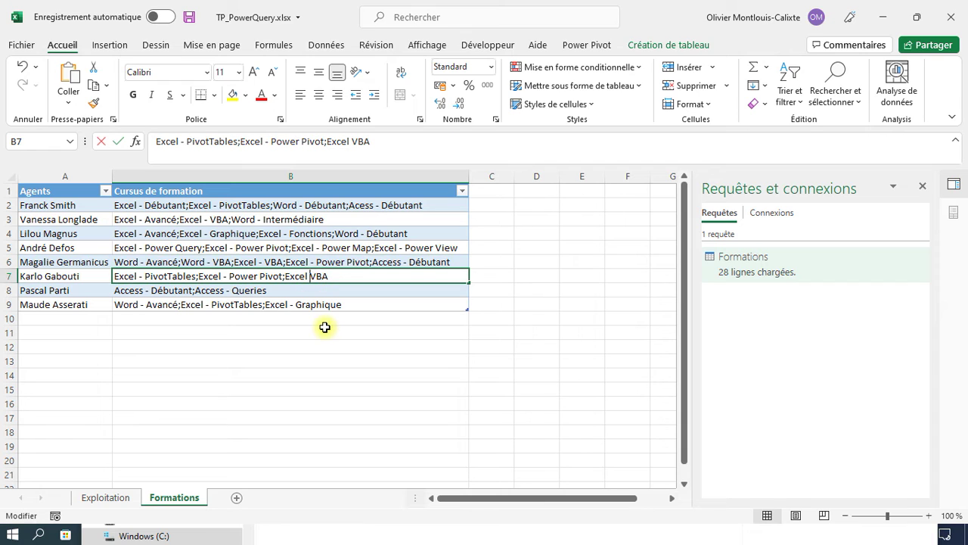
{"action": "key", "text": "F2"}
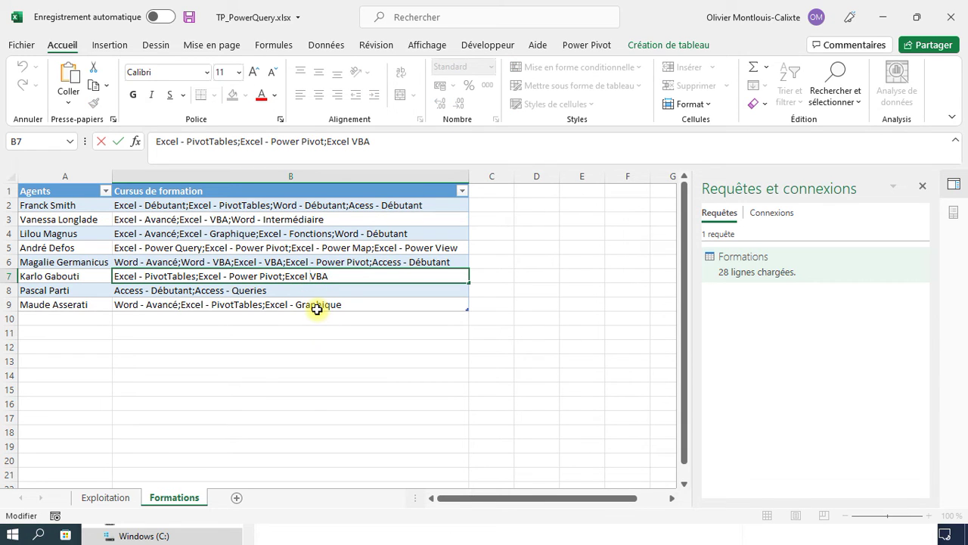
{"action": "type", "text": "_"}
{"action": "type", "text": " -"}
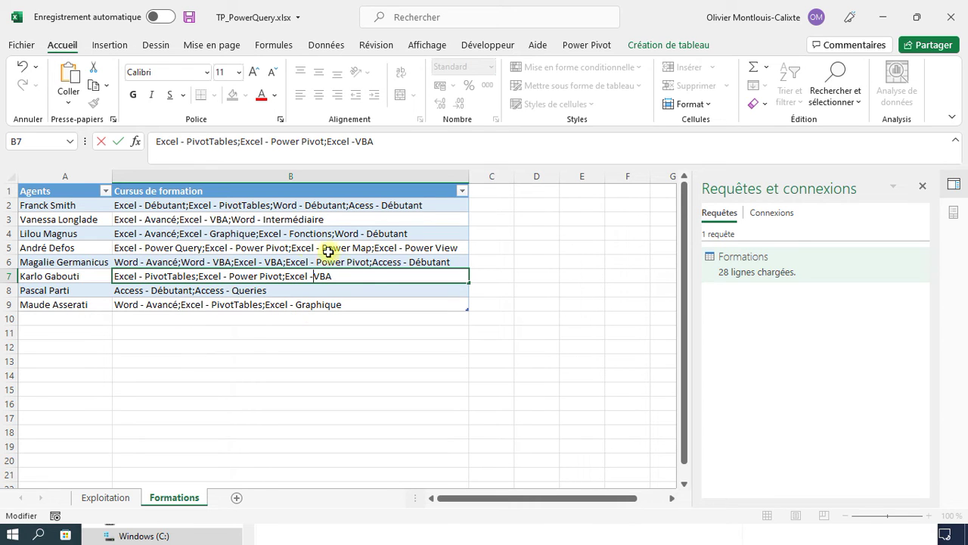
{"action": "key", "text": "Return"}
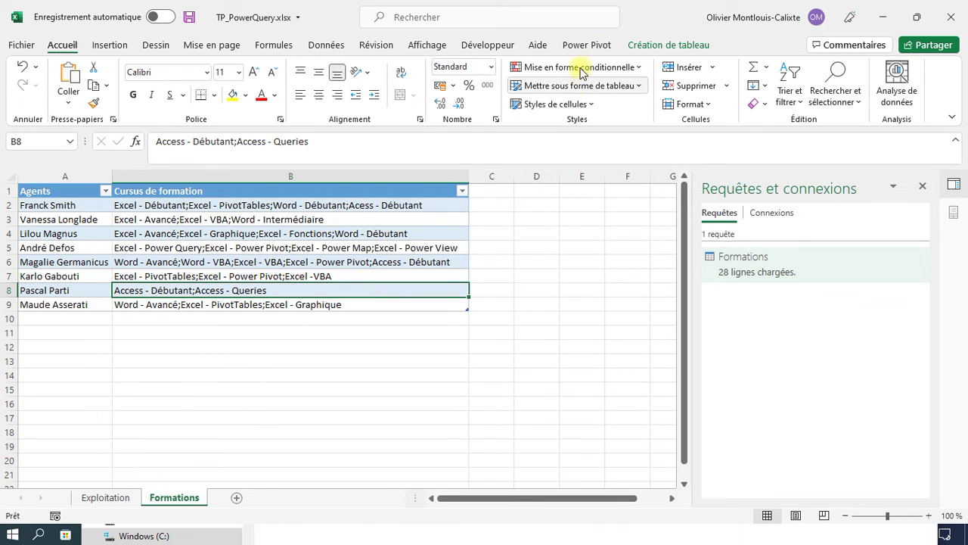
- Return to the Exploitation PivotTable and look over its PivotTable Analyze and Design tabs
{"action": "left_click", "coordinate": [114, 499]}
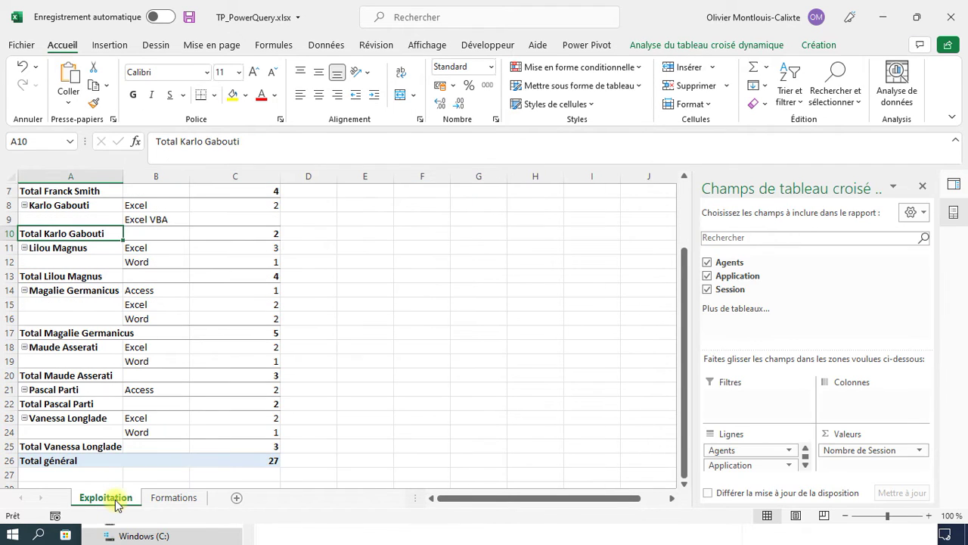
{"action": "scroll", "coordinate": [249, 305], "scroll_direction": "up", "scroll_amount": 1}
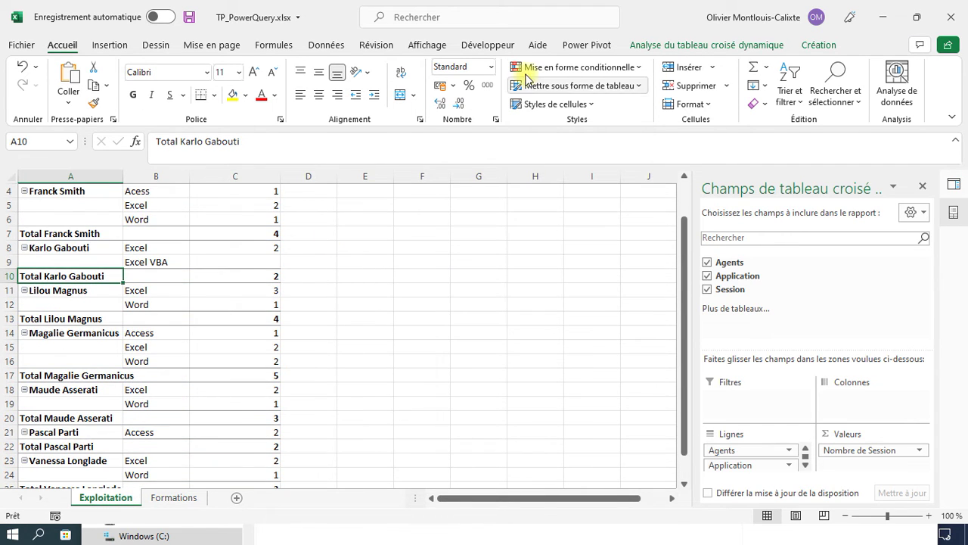
{"action": "left_click", "coordinate": [740, 45]}
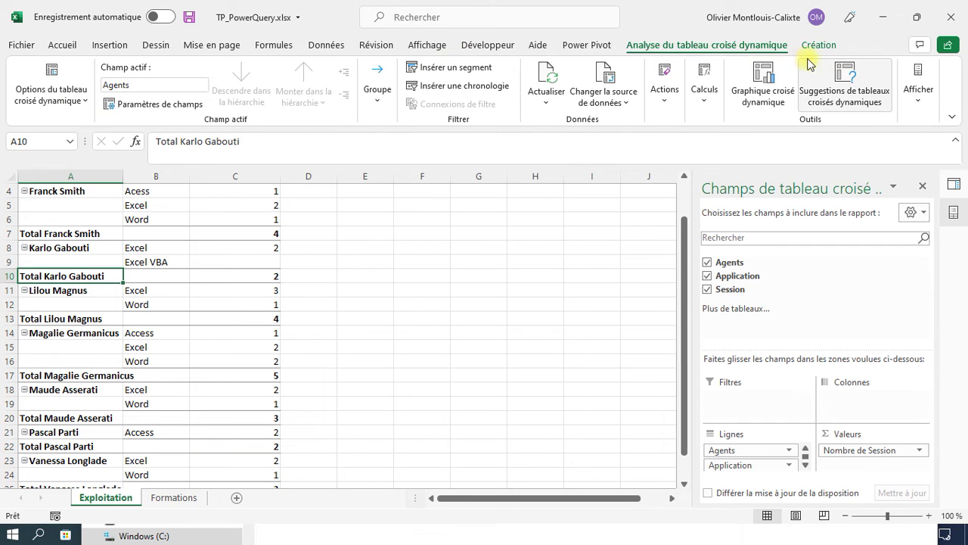
{"action": "left_click", "coordinate": [818, 45]}
{"action": "left_click", "coordinate": [724, 48]}
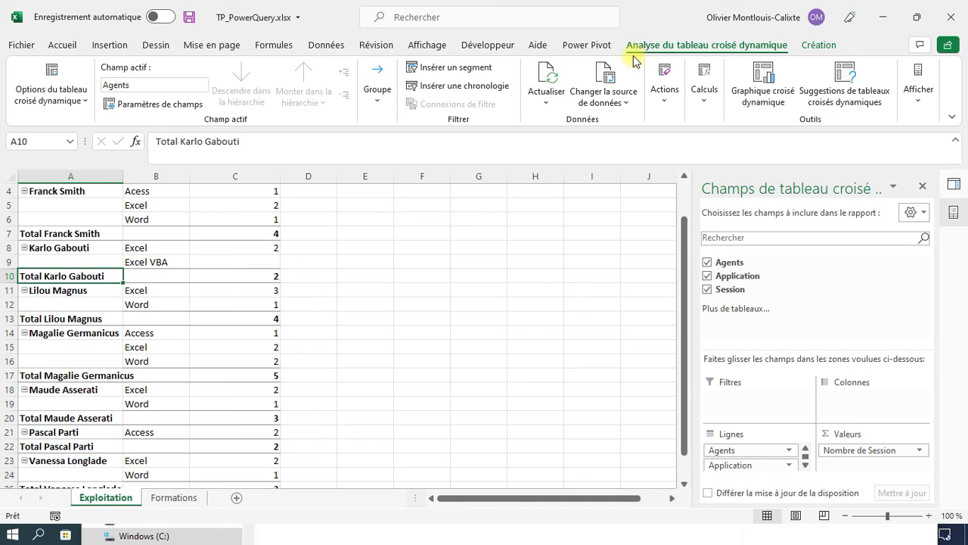
- Refresh the Exploitation pivot table so the Excel VBA row disappears and Excel shows 3
{"action": "left_click", "coordinate": [548, 79]}
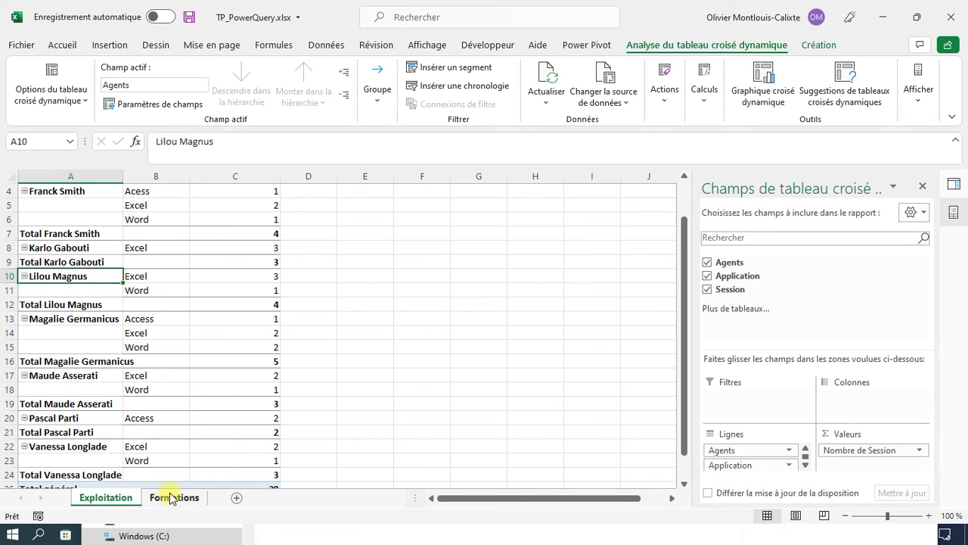
- Extend the Formations table to row 10 and enter the new agent's name in A10
{"action": "left_click", "coordinate": [169, 497]}
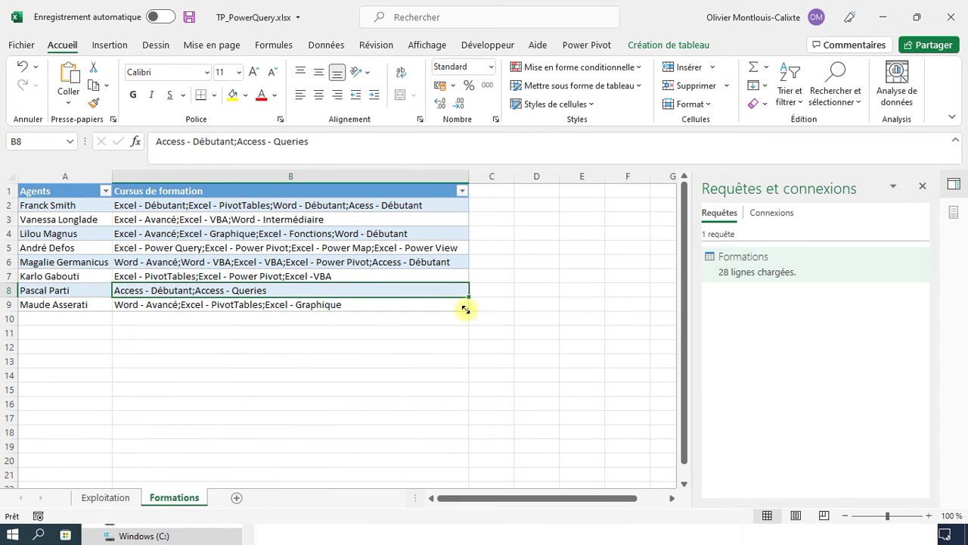
{"action": "left_click_drag", "start_coordinate": [465, 309], "coordinate": [465, 322]}
{"action": "left_click", "coordinate": [61, 318]}
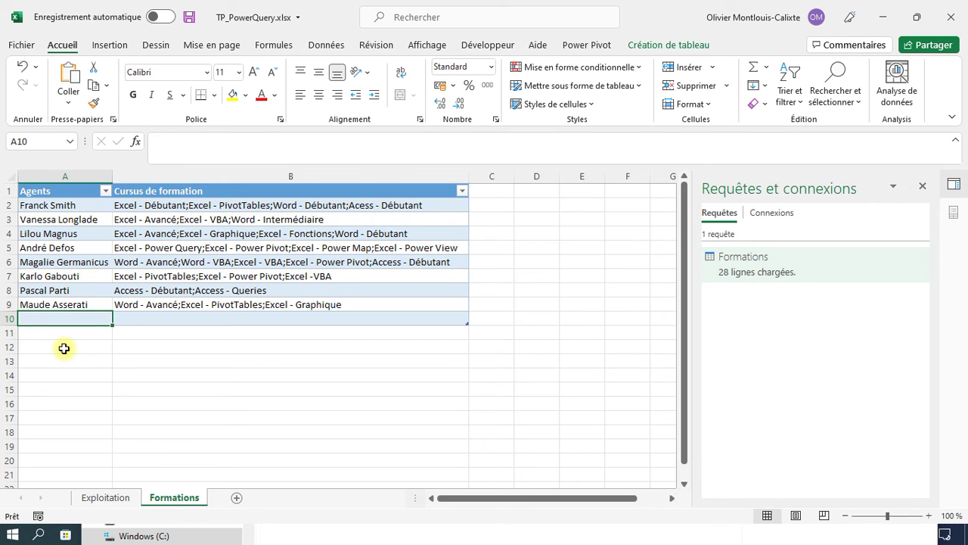
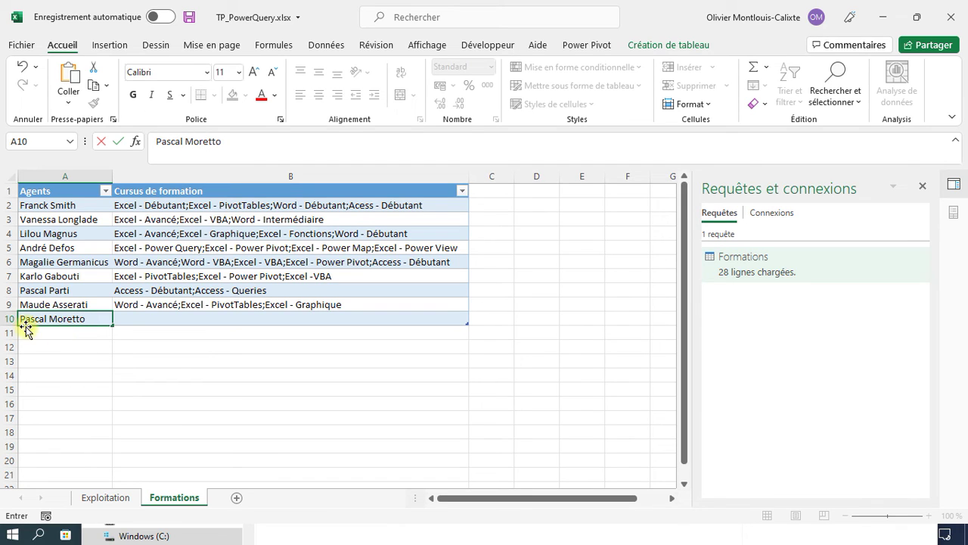
{"action": "left_click_drag", "start_coordinate": [48, 320], "coordinate": [7, 316]}
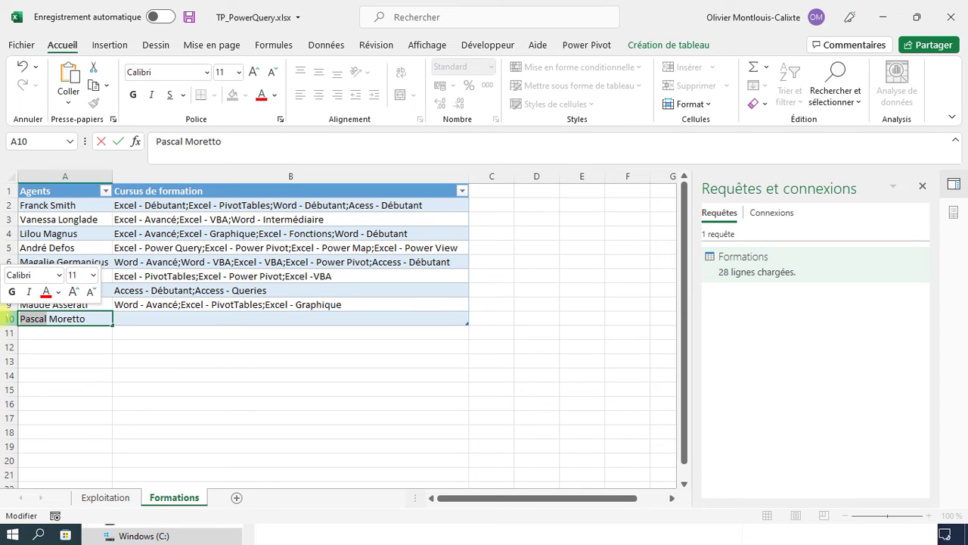
{"action": "type", "text": "An"}
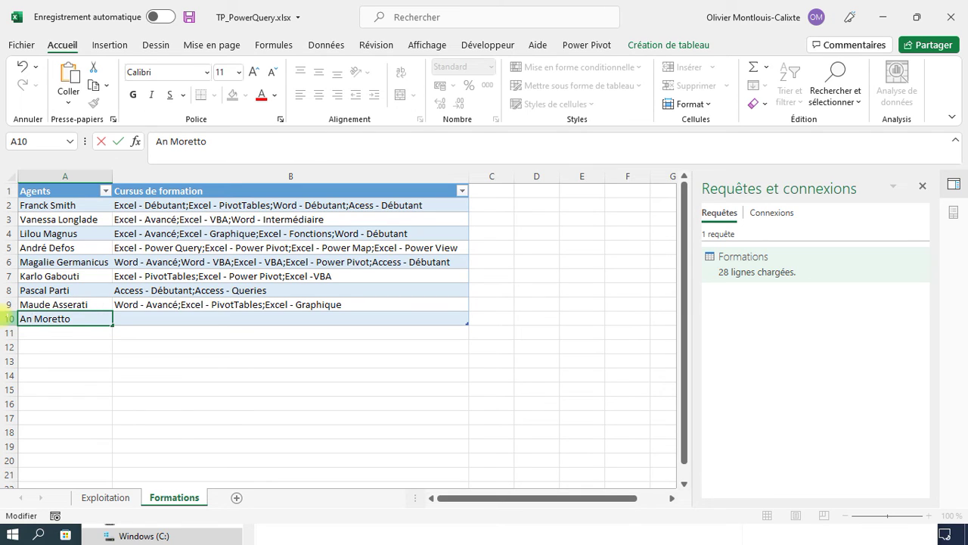
{"action": "type", "text": "toine"}
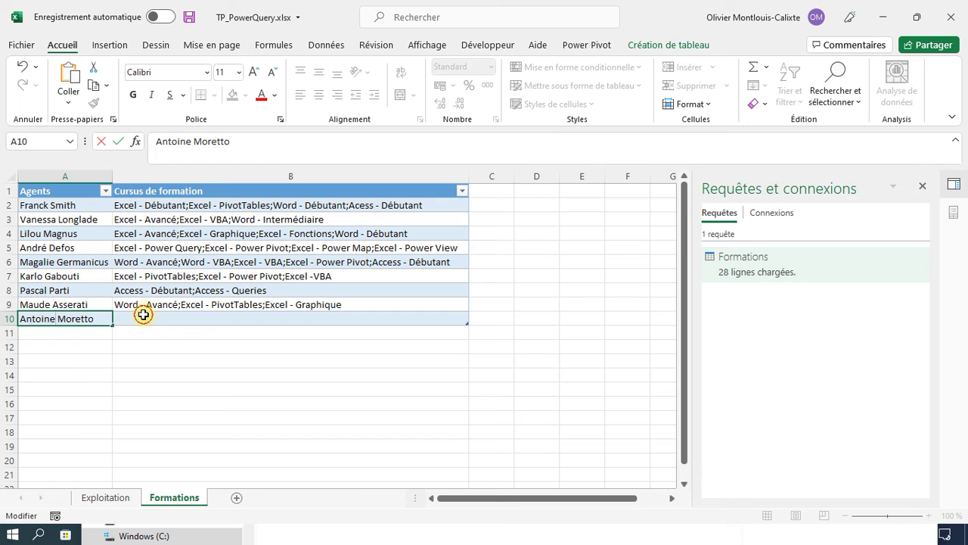
{"action": "left_click", "coordinate": [143, 315]}
- Enter the courses 'Word - Avancé;Excel - VBA;Excel - PivotTables' in B10
{"action": "type", "text": "Wor"}
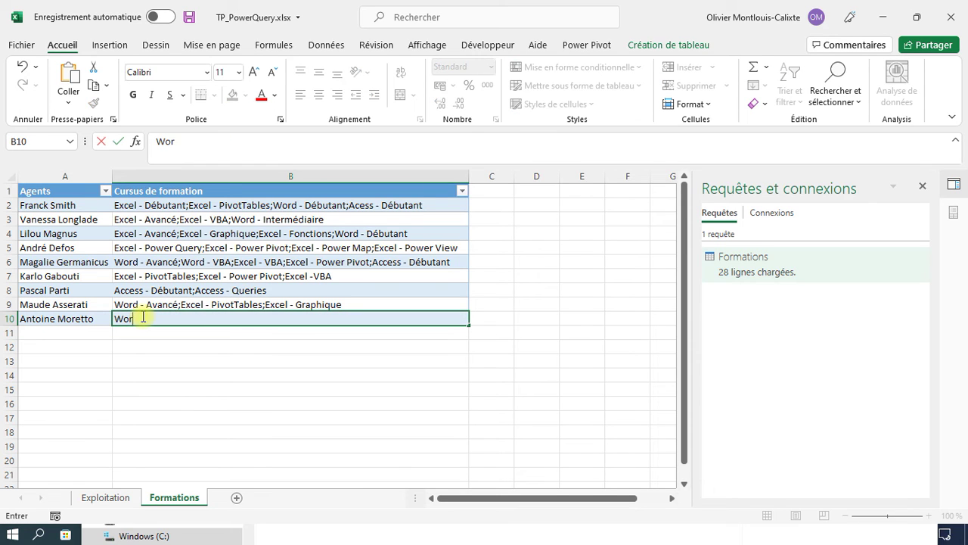
{"action": "type", "text": "d - Avancé;"}
{"action": "key", "text": "BackSpace"}
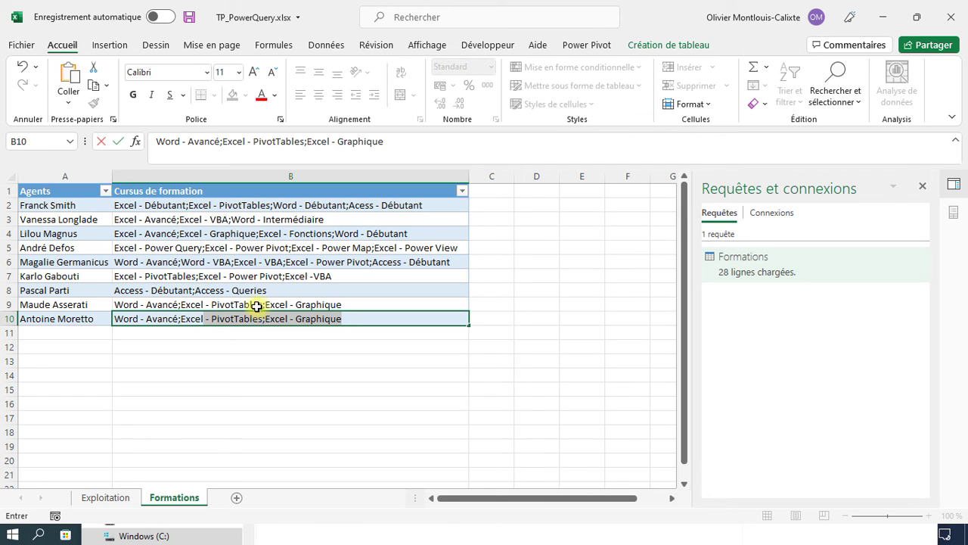
{"action": "type", "text": "Excel "}
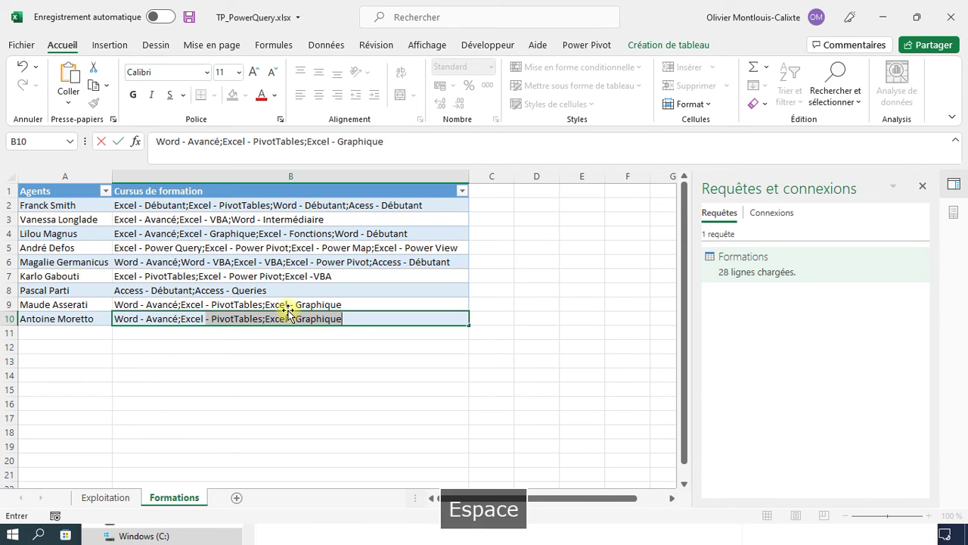
{"action": "type", "text": "- "}
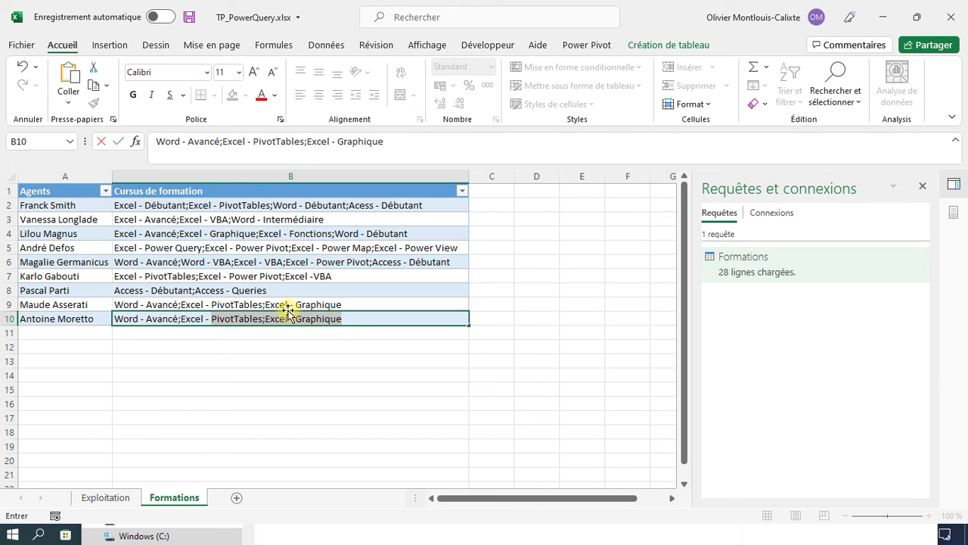
{"action": "type", "text": "VBA"}
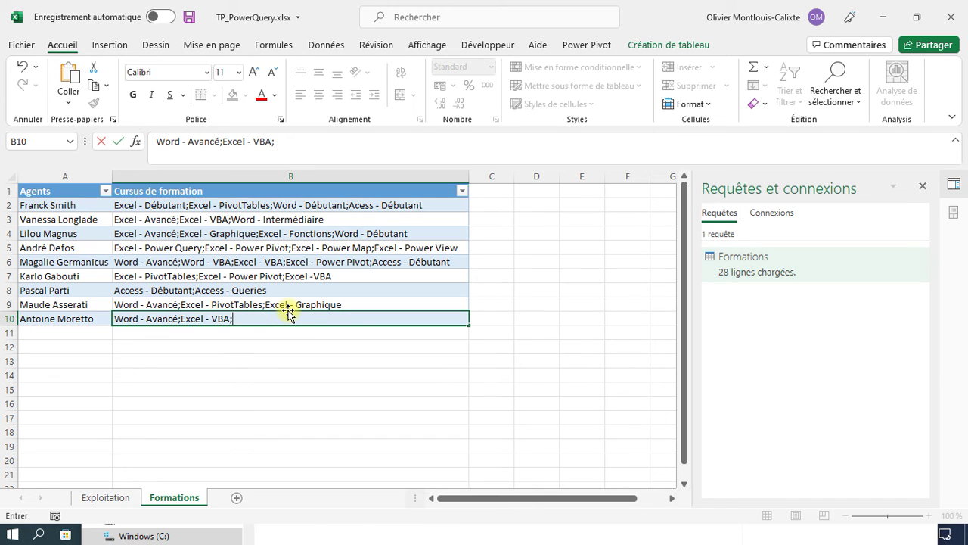
{"action": "type", "text": ";Excel _"}
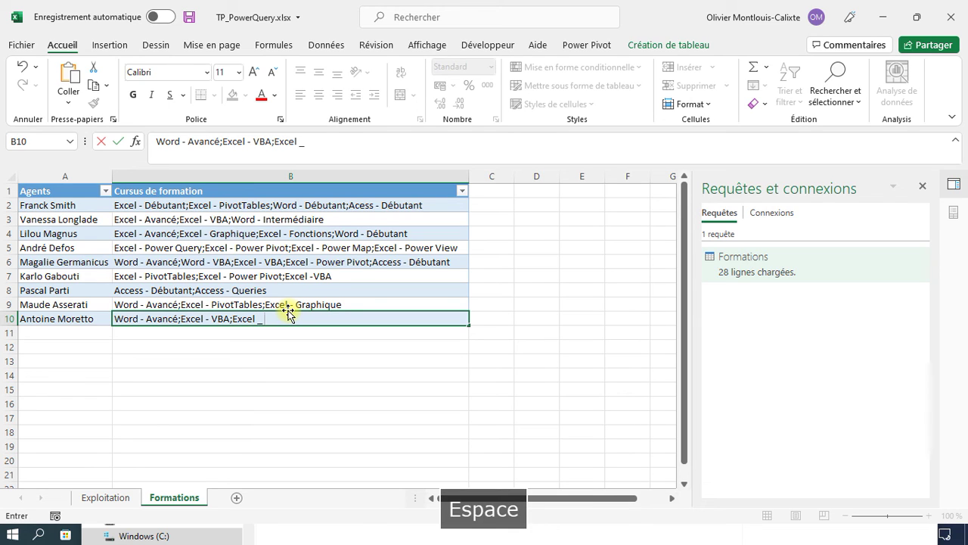
{"action": "key", "text": "BackSpace"}
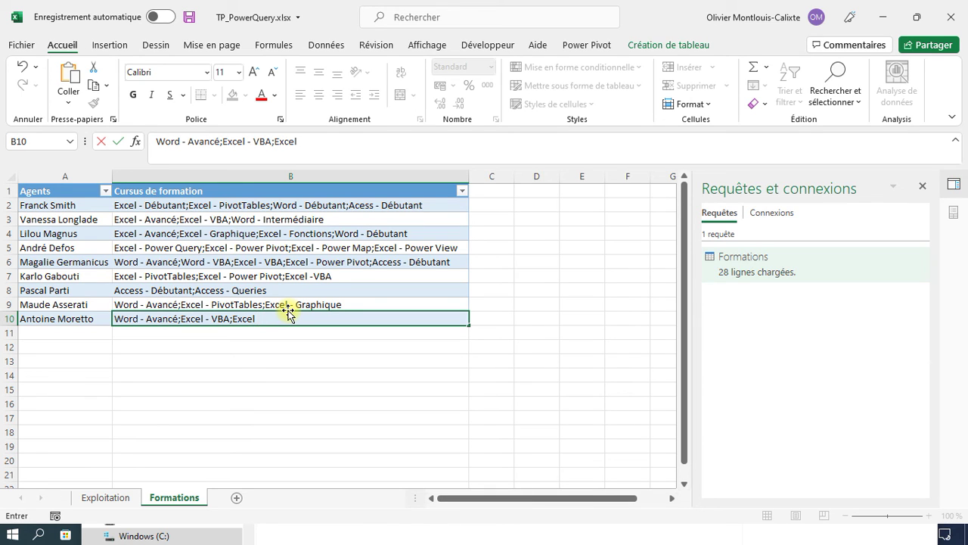
{"action": "type", "text": "- PivotTables"}
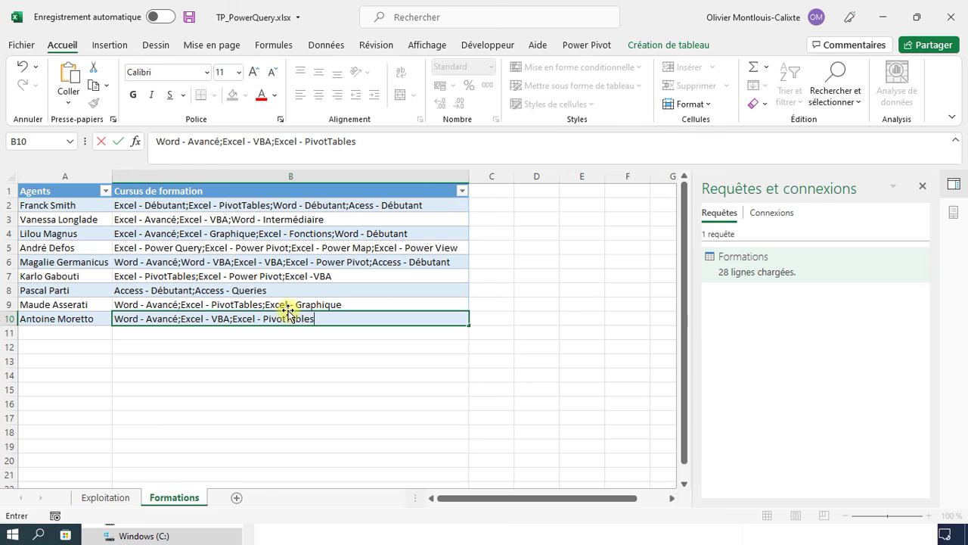
{"action": "key", "text": "Return"}
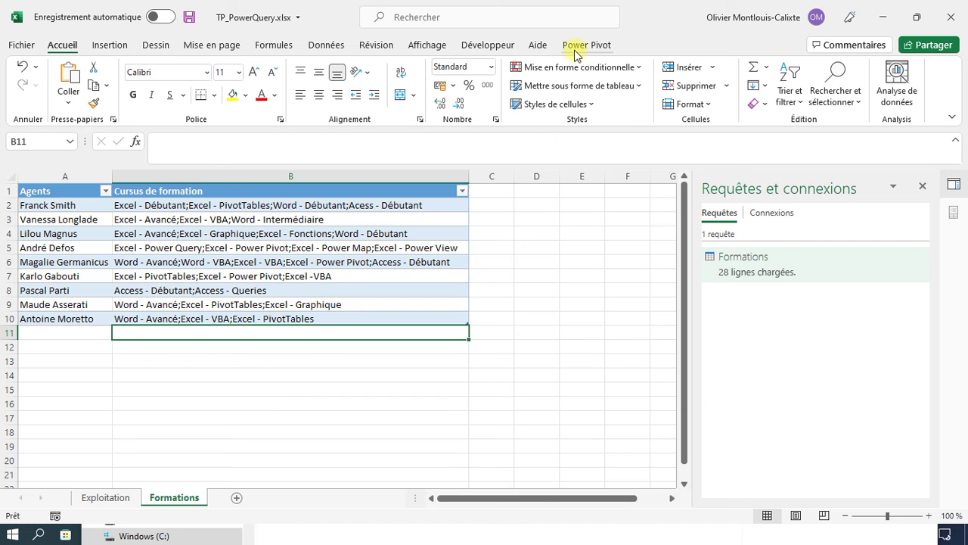
- Refresh the Exploitation pivot table to pick up the new agent's courses
{"action": "left_click", "coordinate": [105, 497]}
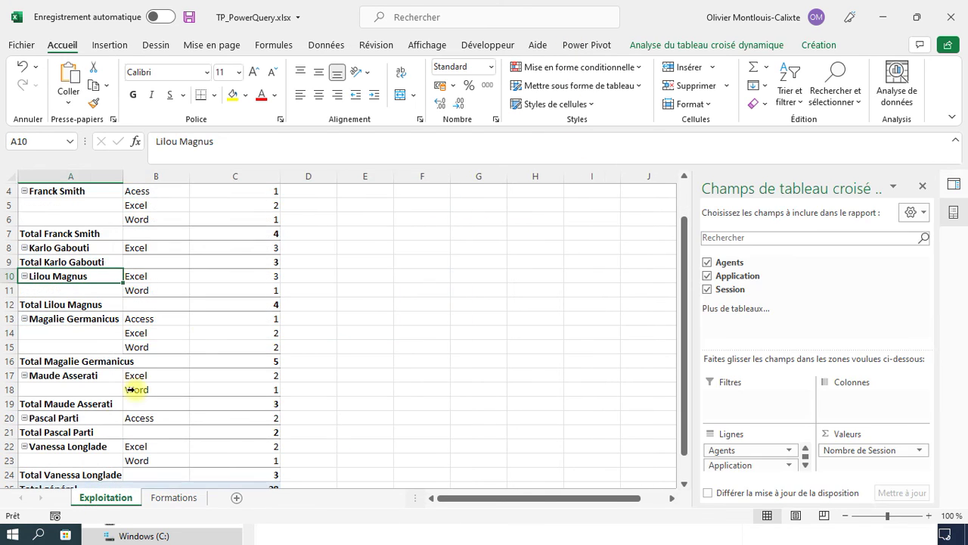
{"action": "scroll", "coordinate": [169, 336], "scroll_direction": "down", "scroll_amount": 2}
{"action": "scroll", "coordinate": [169, 336], "scroll_direction": "down", "scroll_amount": 3}
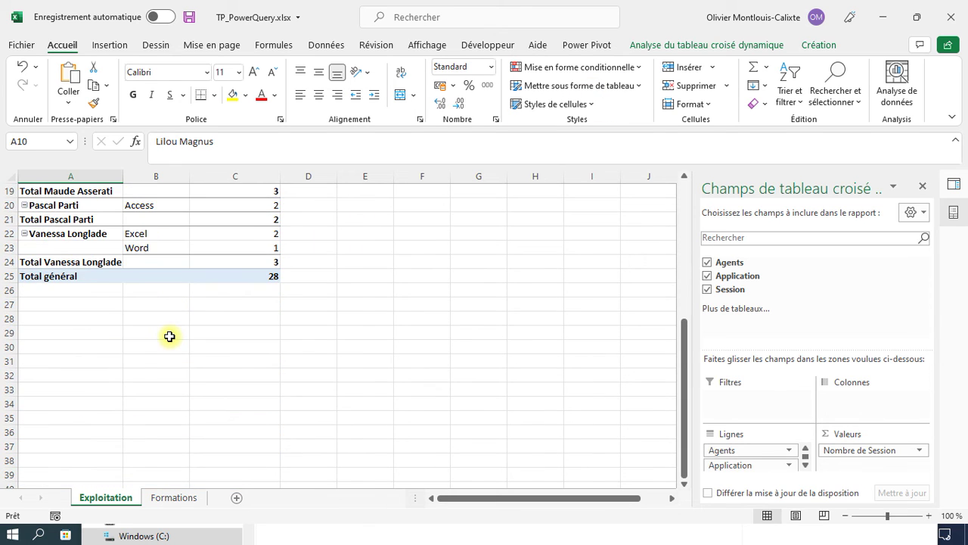
{"action": "scroll", "coordinate": [169, 336], "scroll_direction": "up", "scroll_amount": 6}
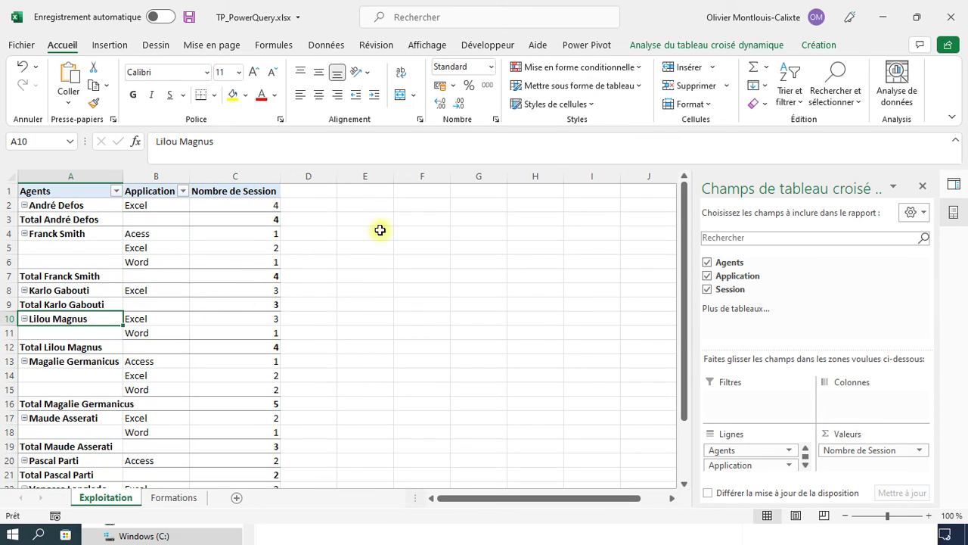
{"action": "left_click", "coordinate": [722, 47]}
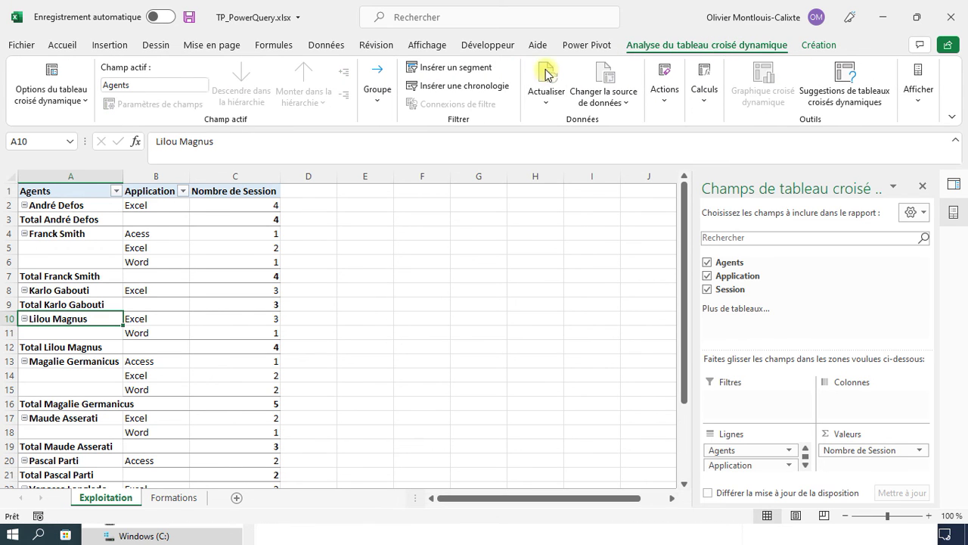
- Check the new agent's rows (Excel 2, Word 1, grand total 31), then return to Formations
{"action": "scroll", "coordinate": [95, 305], "scroll_direction": "down", "scroll_amount": 6}
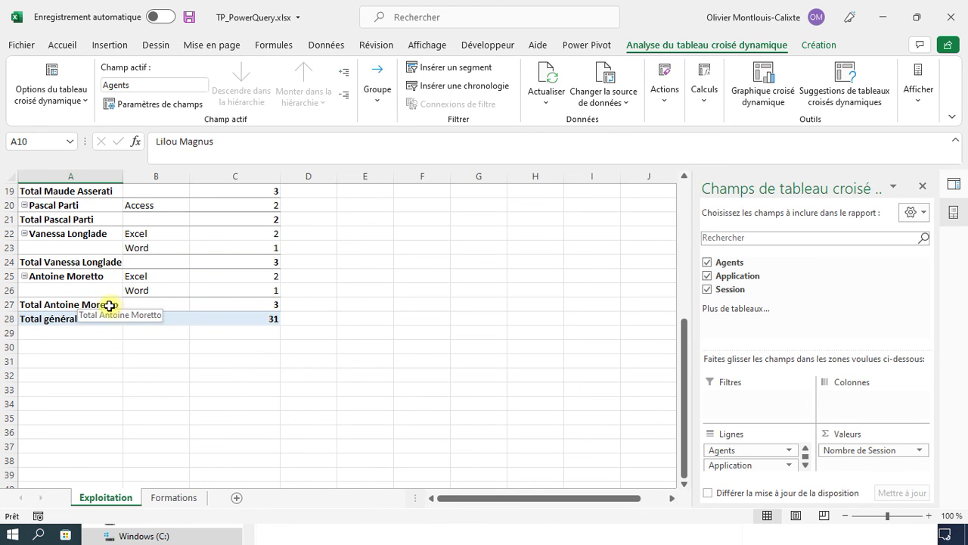
{"action": "left_click", "coordinate": [111, 306]}
{"action": "left_click", "coordinate": [160, 306]}
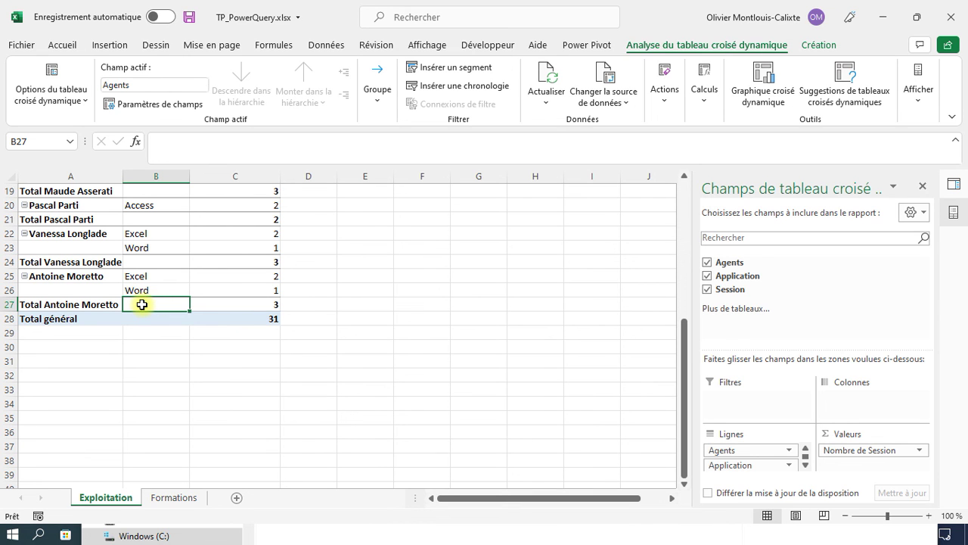
{"action": "scroll", "coordinate": [141, 304], "scroll_direction": "up", "scroll_amount": 6}
{"action": "scroll", "coordinate": [137, 305], "scroll_direction": "down", "scroll_amount": 5}
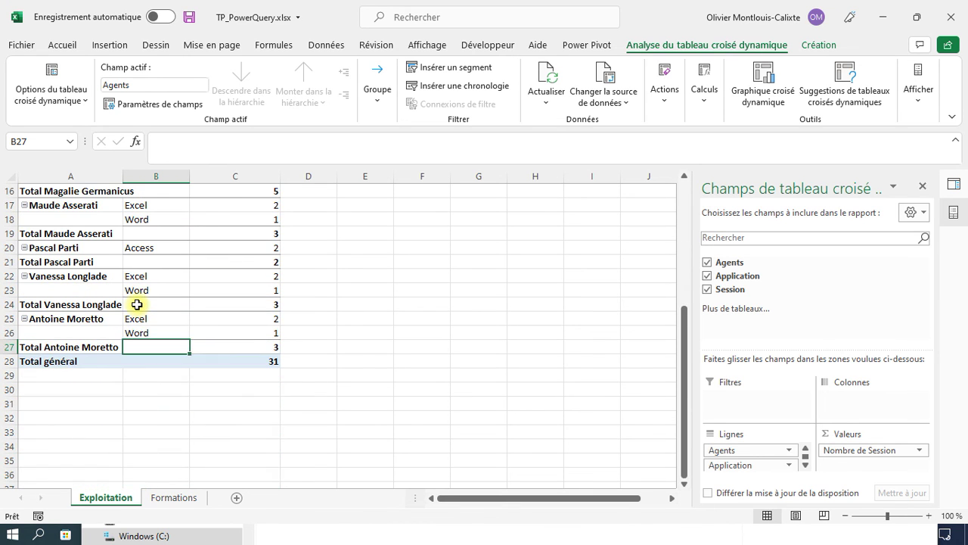
{"action": "left_click", "coordinate": [160, 497]}
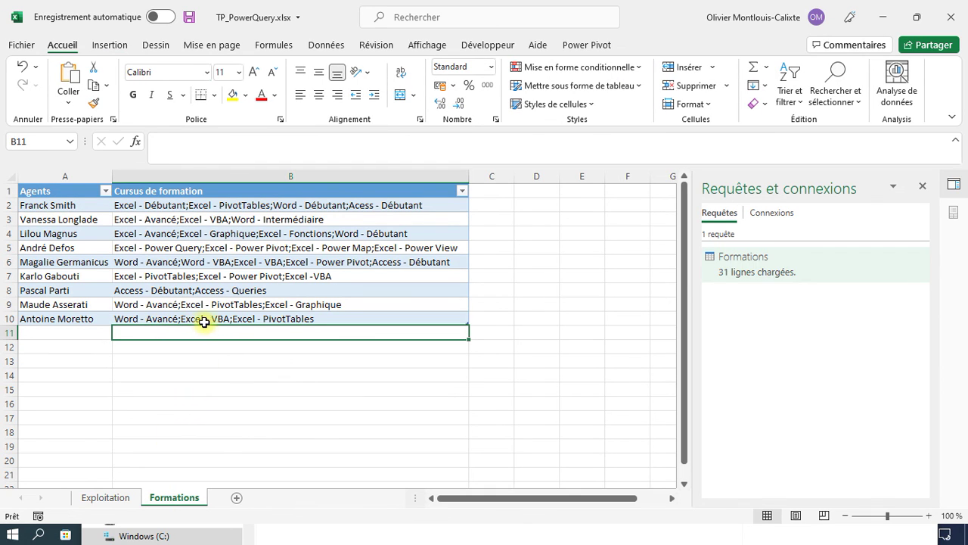
- Reload the Formations query, then select every agent's Excel item on Exploitation, summing 20
{"action": "left_click", "coordinate": [302, 318]}
{"action": "left_click", "coordinate": [920, 256]}
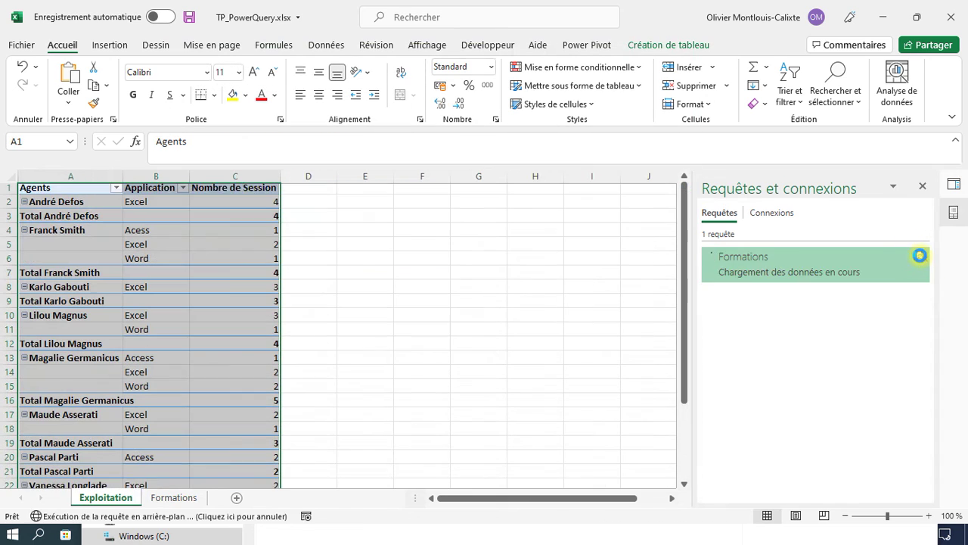
{"action": "scroll", "coordinate": [187, 333], "scroll_direction": "down", "scroll_amount": 4}
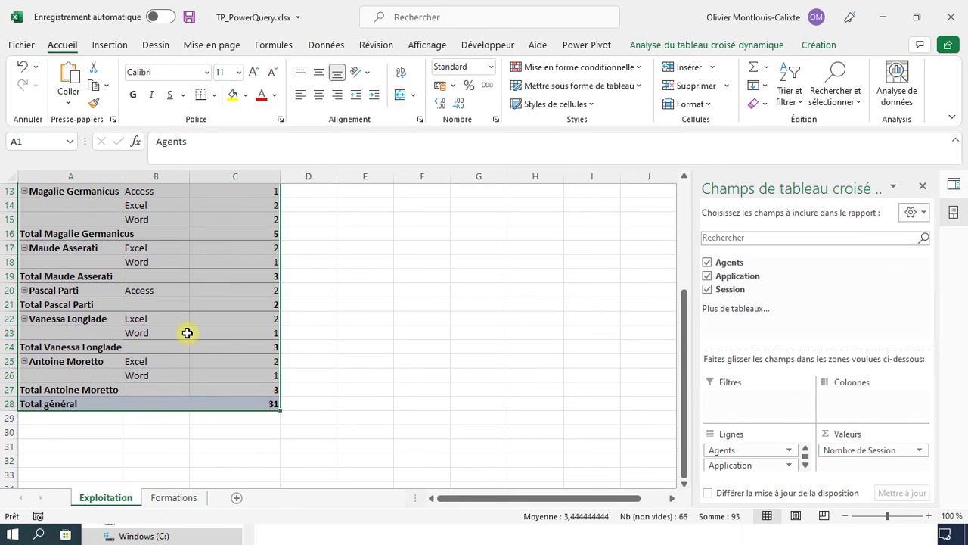
{"action": "left_click", "coordinate": [136, 360]}
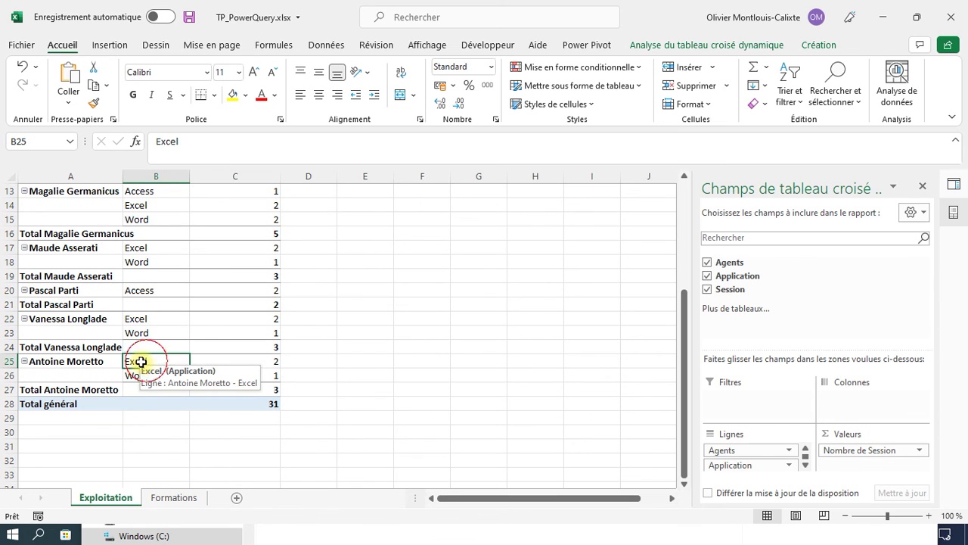
{"action": "left_click", "coordinate": [130, 361]}
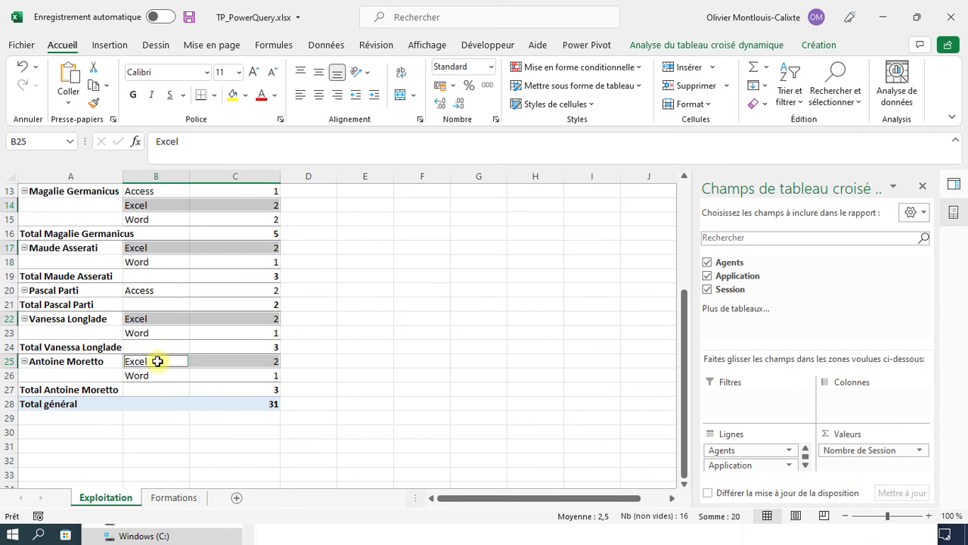